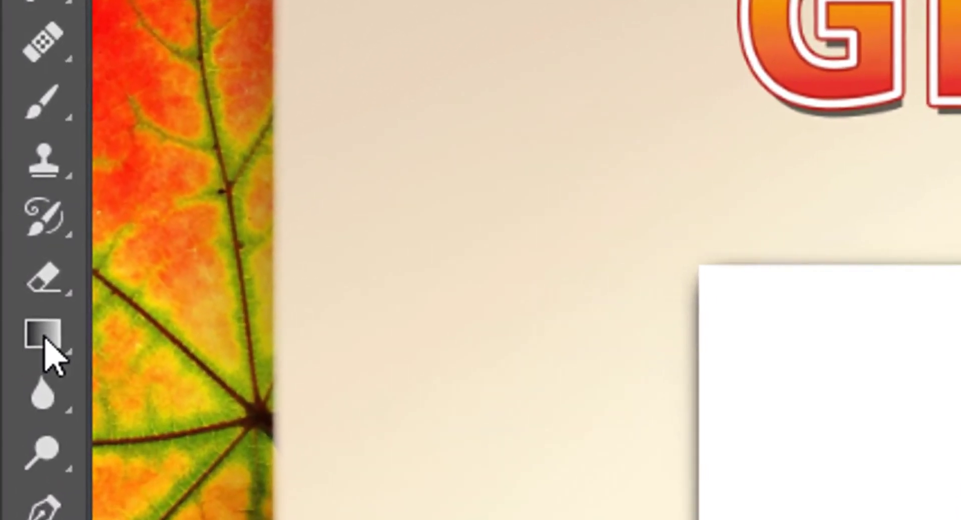
- Activate the Gradient Tool from its tool group
{"action": "left_click", "coordinate": [47, 343]}
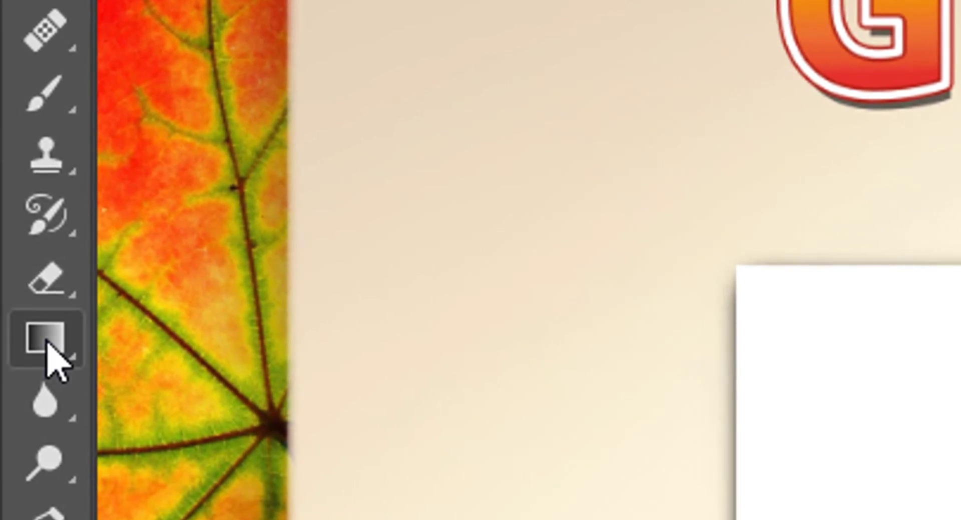
{"action": "left_click", "coordinate": [46, 342]}
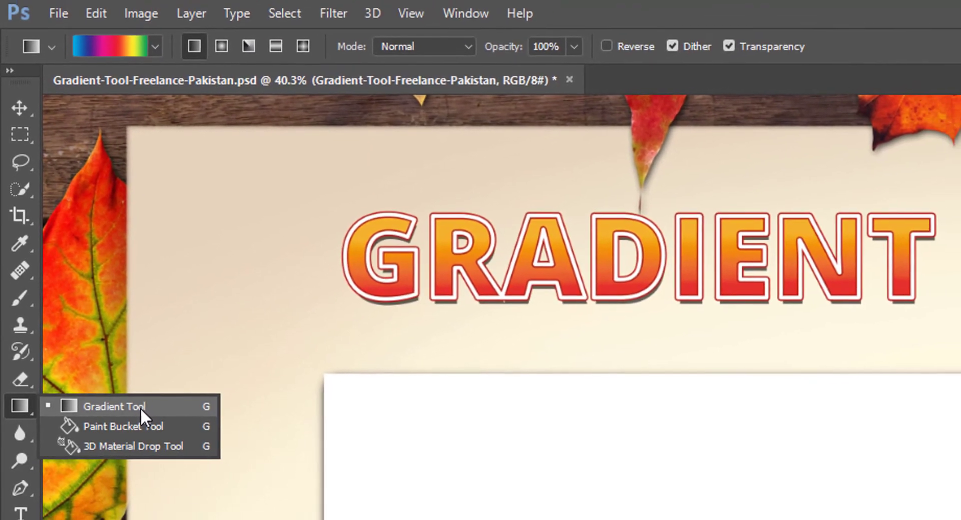
{"action": "left_click", "coordinate": [175, 395]}
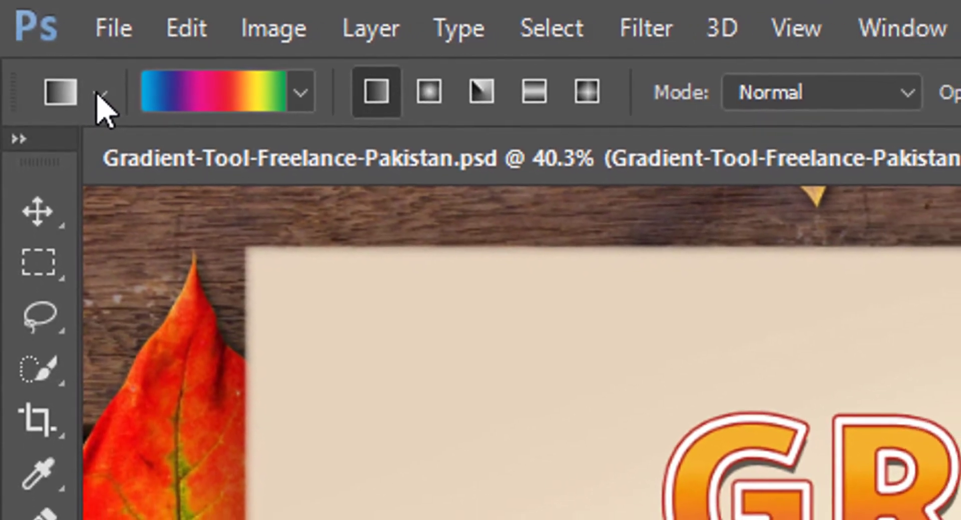
- Examine the Gradient Tool's preset options and the New Tool Preset dialog, and cancel without saving a preset
{"action": "left_click", "coordinate": [100, 95]}
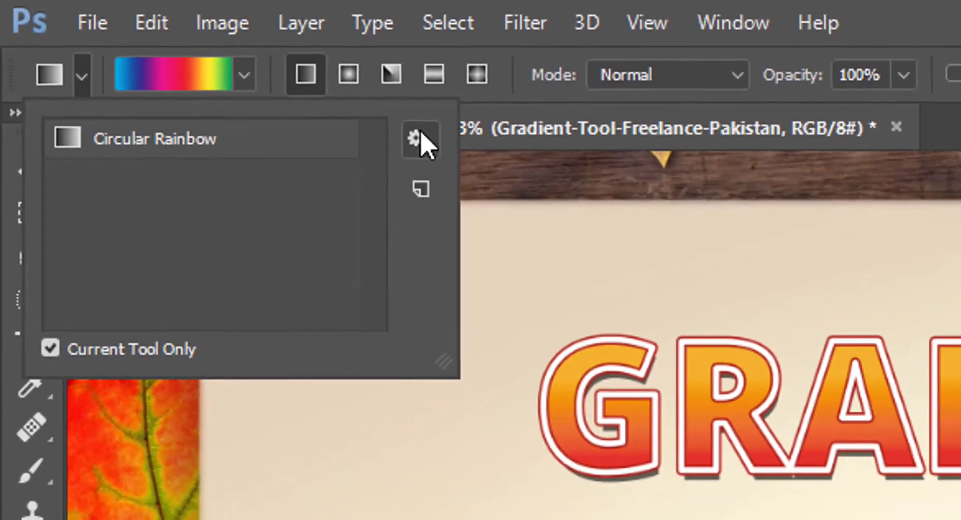
{"action": "left_click", "coordinate": [422, 143]}
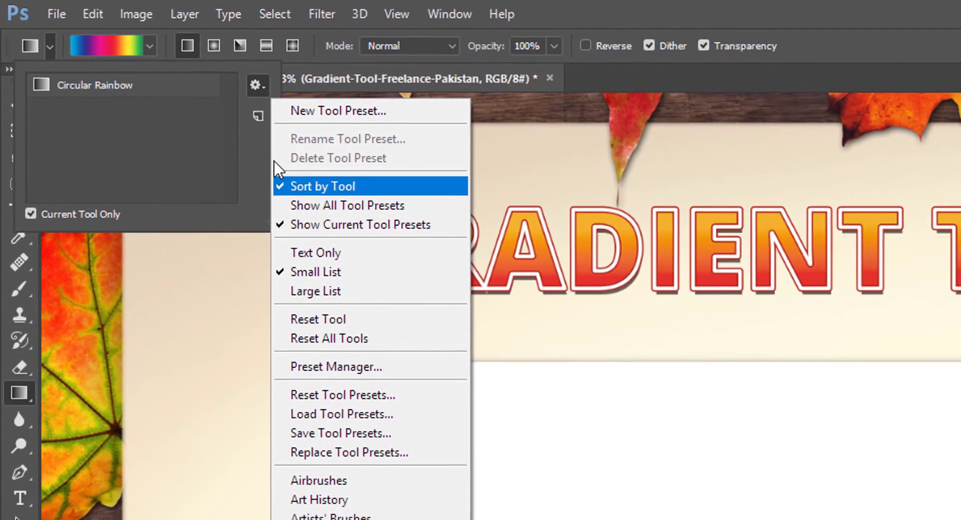
{"action": "left_click", "coordinate": [255, 134]}
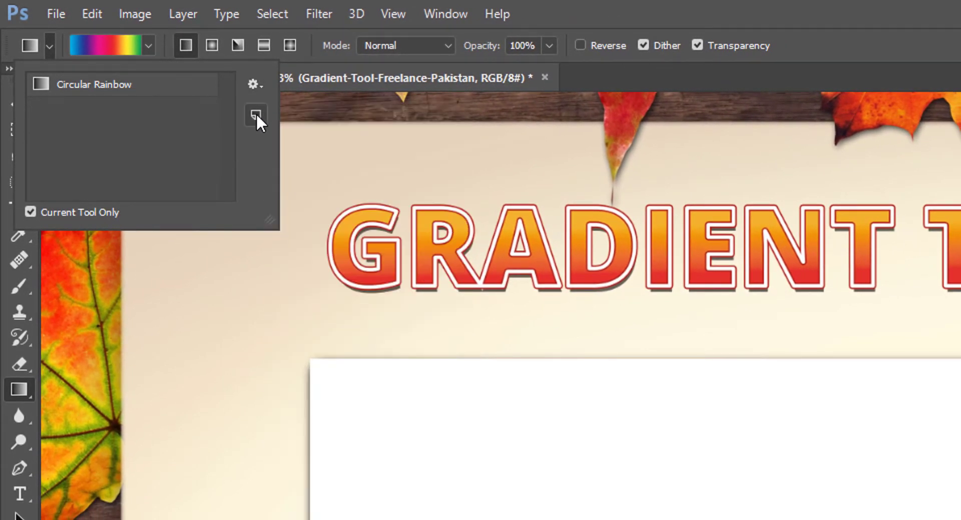
{"action": "left_click", "coordinate": [257, 114]}
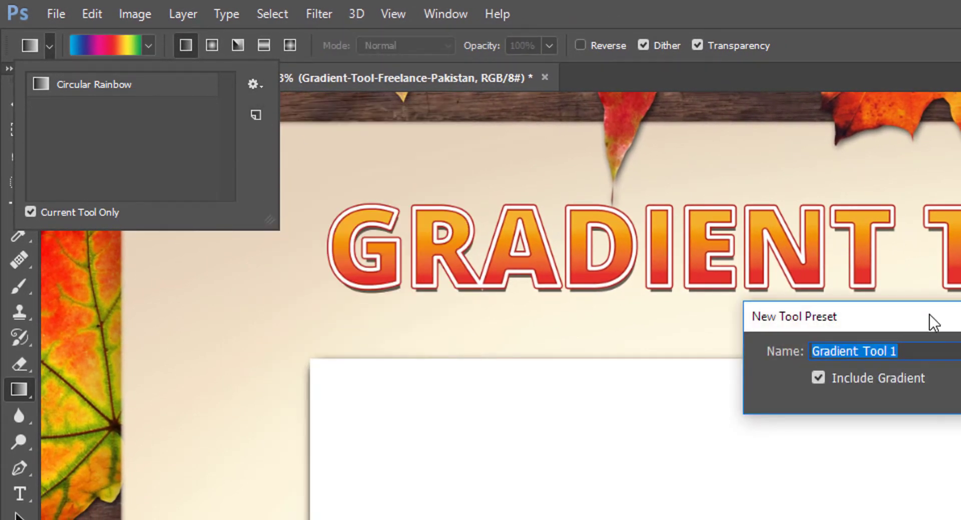
{"action": "left_click_drag", "start_coordinate": [929, 320], "coordinate": [357, 179]}
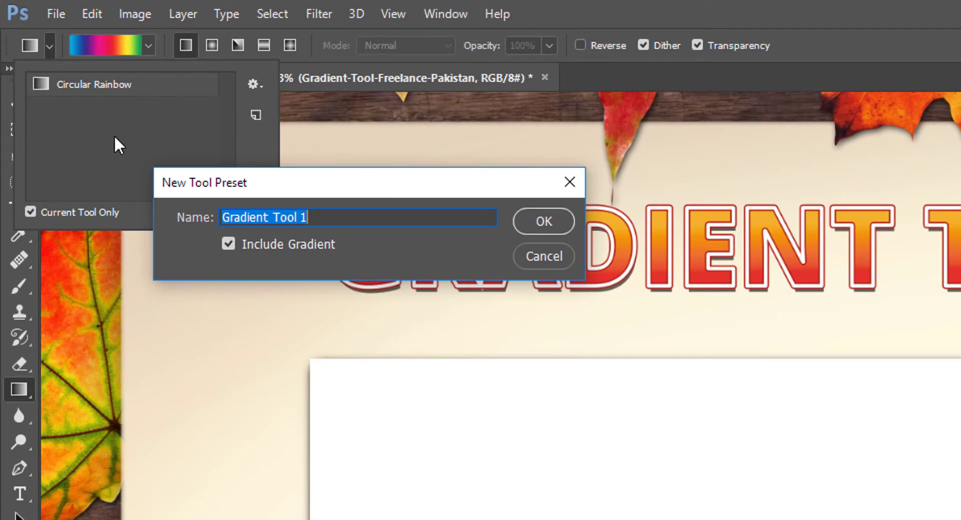
{"action": "left_click", "coordinate": [547, 259]}
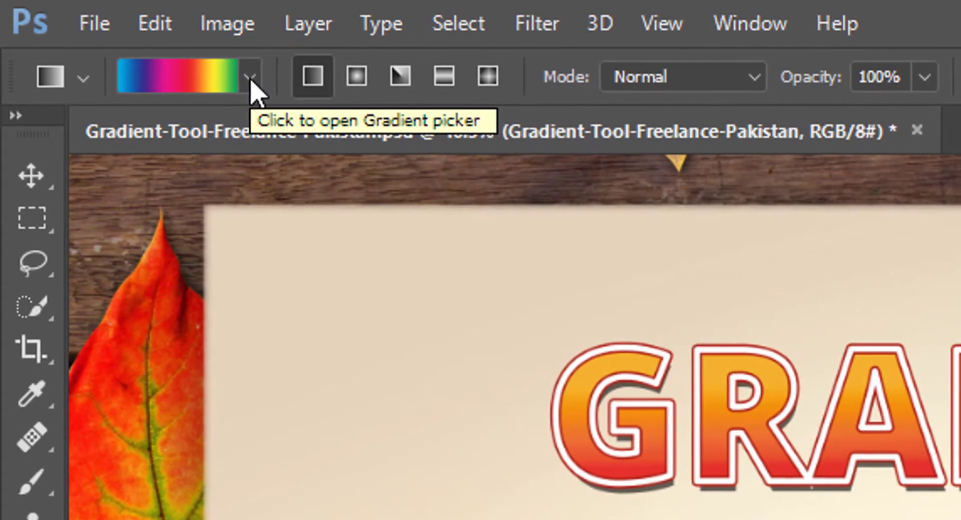
- Open the gradient picker and enlarge it so that all gradient swatches fit
{"action": "left_click", "coordinate": [223, 70]}
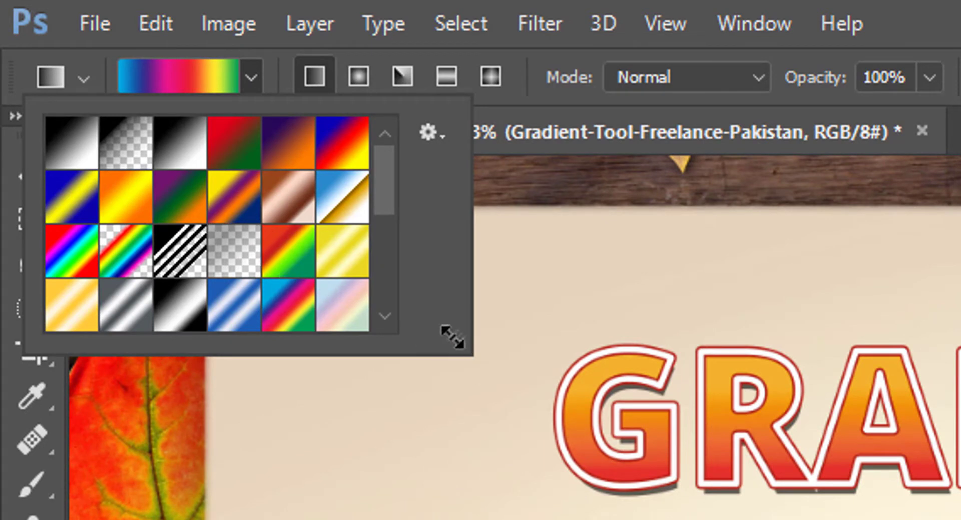
{"action": "left_click_drag", "start_coordinate": [464, 348], "coordinate": [687, 215]}
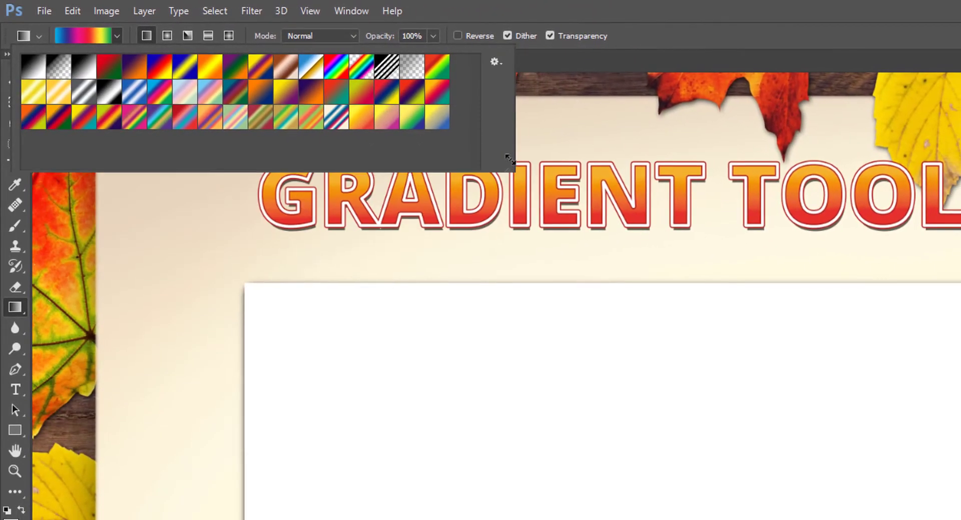
{"action": "left_click_drag", "start_coordinate": [509, 160], "coordinate": [555, 163]}
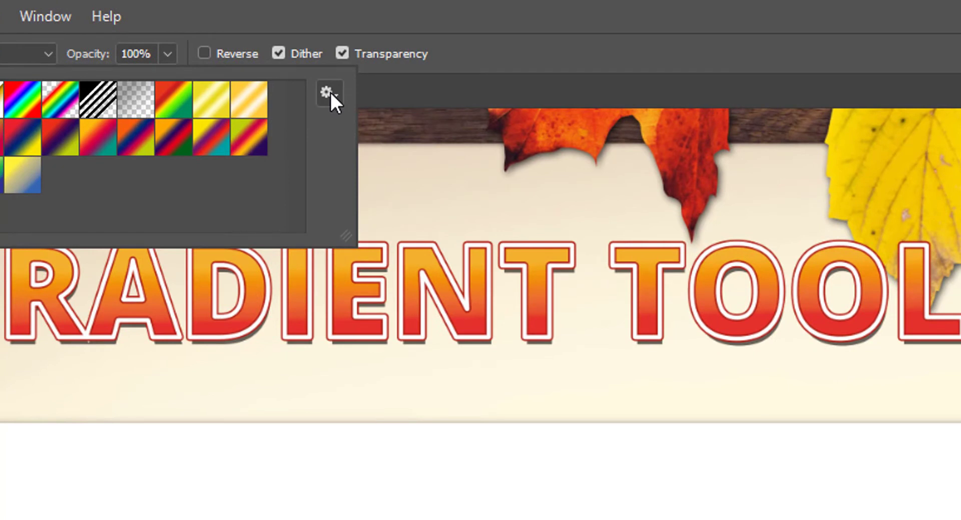
- Inspect the naming dialogs for a new gradient and for renaming the Purple, Yellow gradient, cancelling both
{"action": "left_click", "coordinate": [330, 93]}
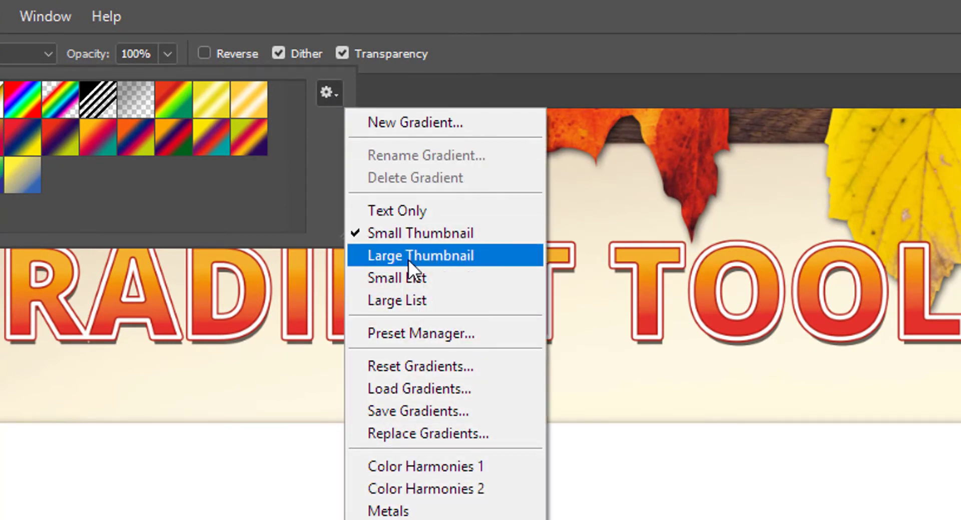
{"action": "left_click", "coordinate": [441, 123]}
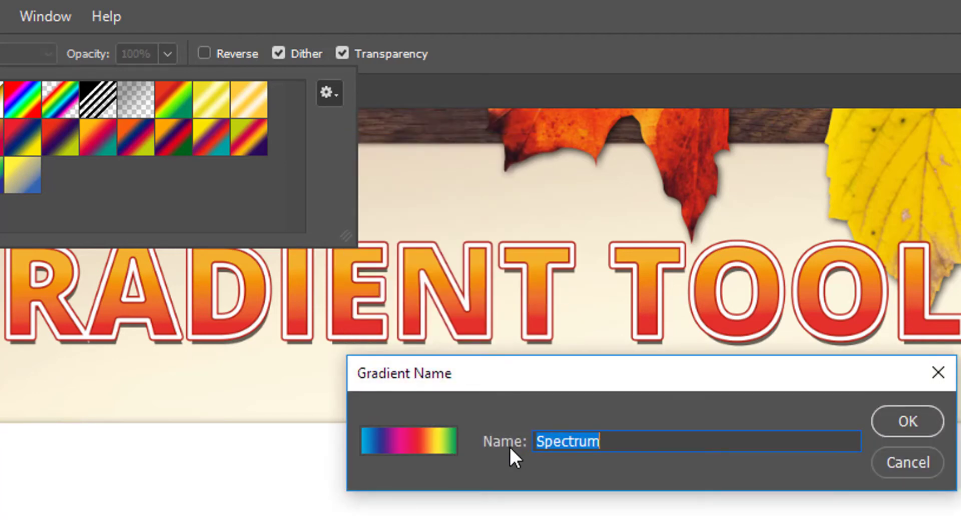
{"action": "left_click", "coordinate": [897, 461]}
{"action": "left_click", "coordinate": [329, 93]}
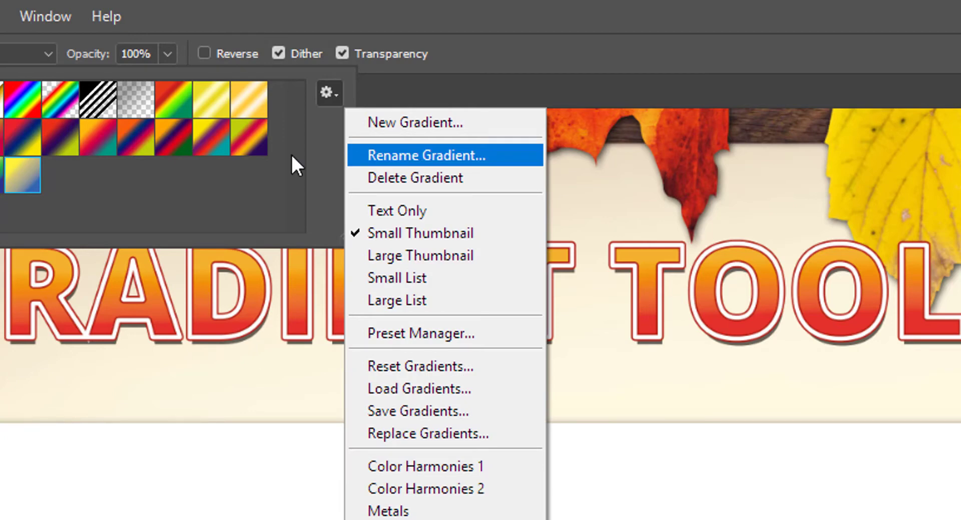
{"action": "left_click", "coordinate": [449, 155]}
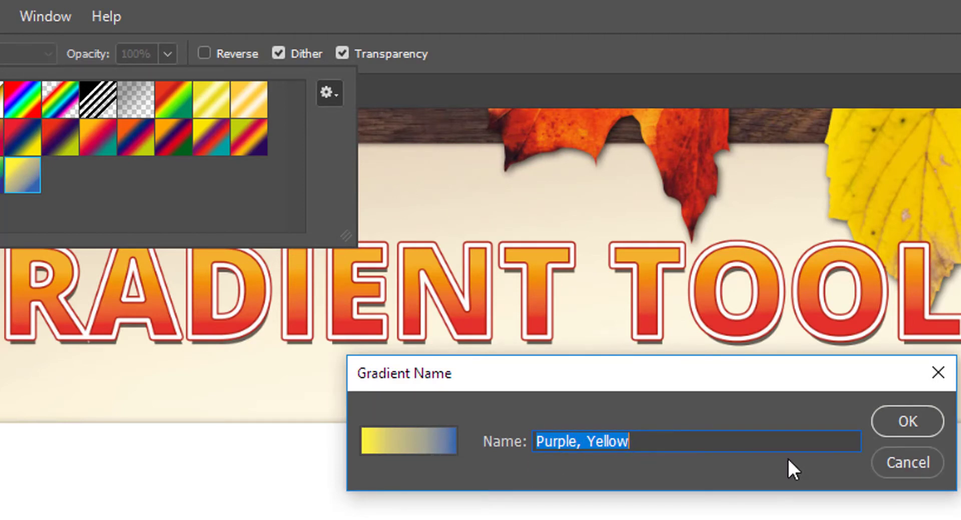
{"action": "left_click", "coordinate": [887, 463]}
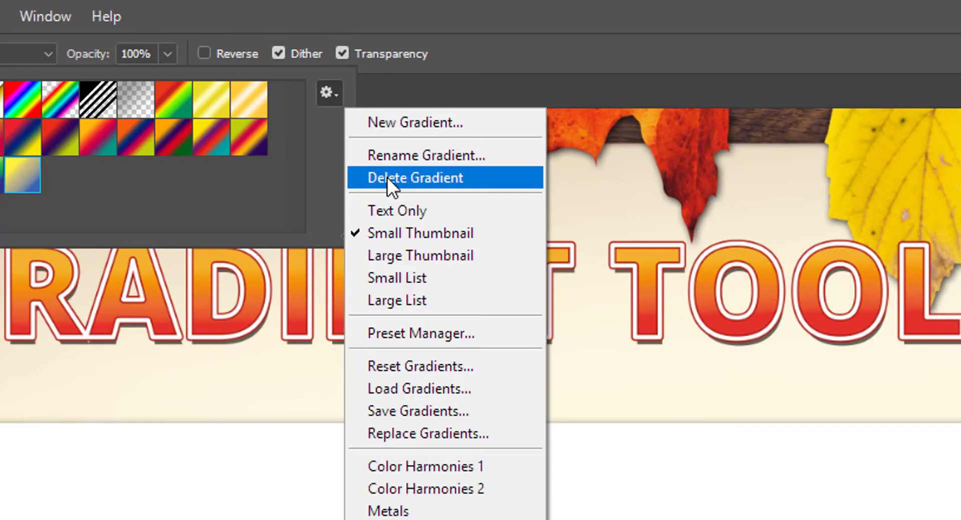
- Display the gradients as Text Only and enlarge the picker to fit the complete list of names
{"action": "left_click", "coordinate": [329, 93]}
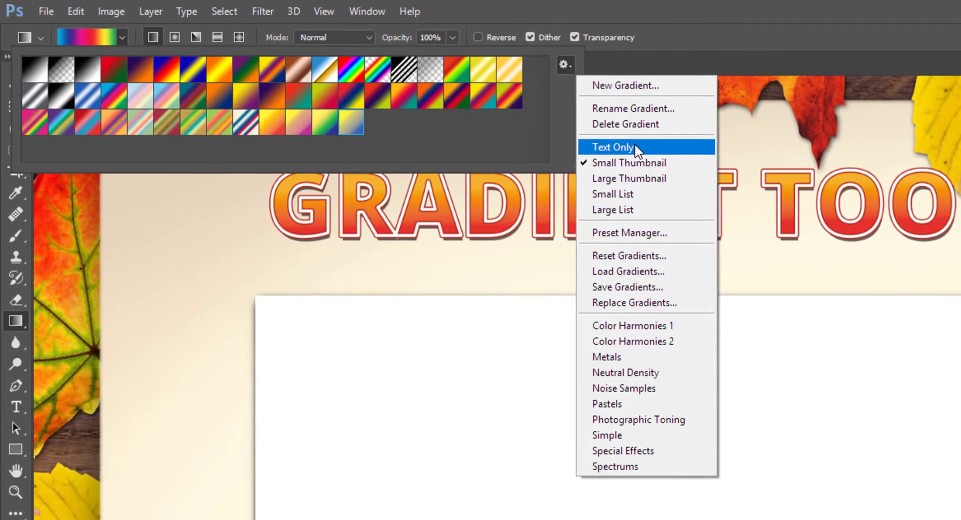
{"action": "left_click", "coordinate": [625, 144]}
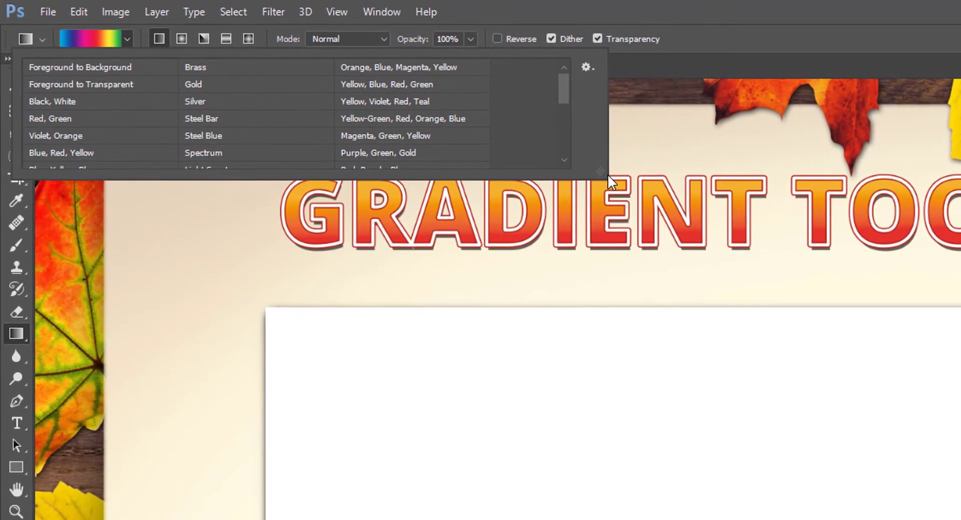
{"action": "left_click_drag", "start_coordinate": [587, 168], "coordinate": [619, 405]}
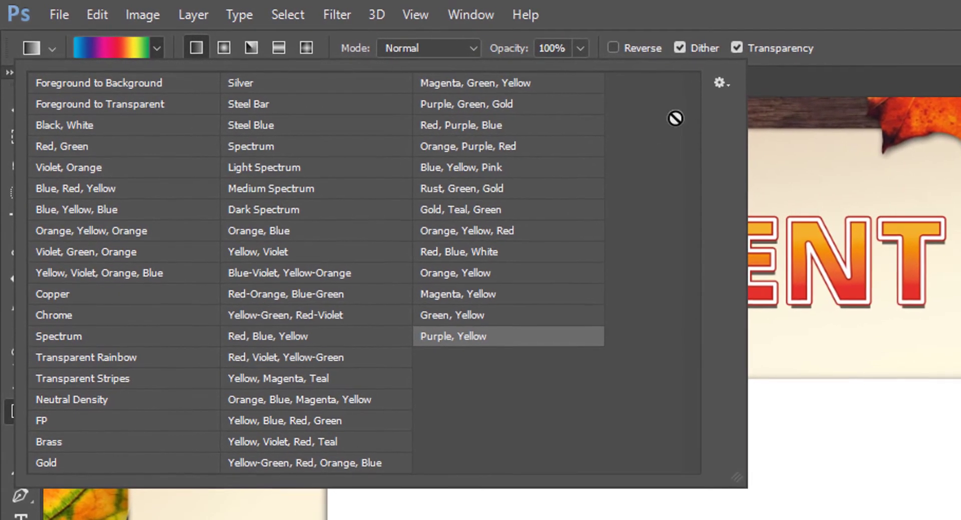
- Switch the gradient picker's display to Small Thumbnail and from there to Large Thumbnail
{"action": "left_click", "coordinate": [739, 83]}
{"action": "left_click", "coordinate": [691, 152]}
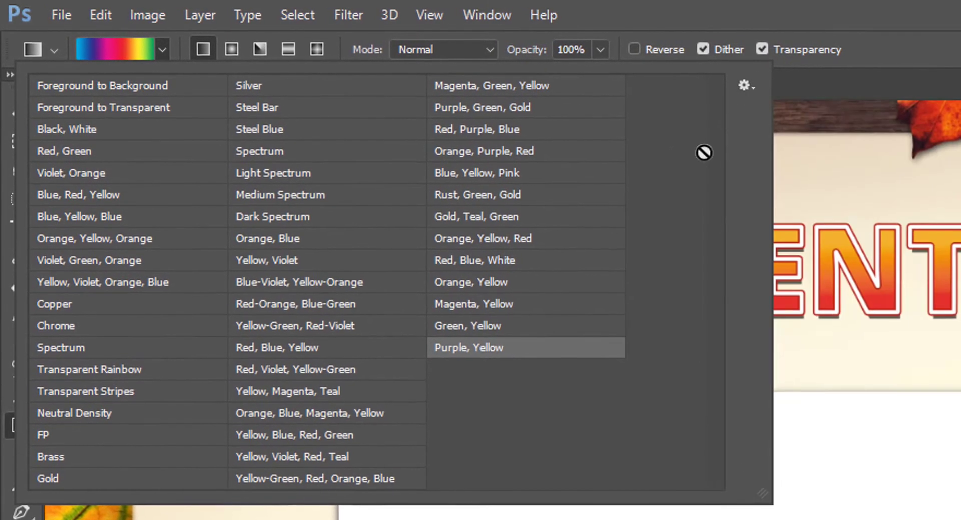
{"action": "left_click", "coordinate": [736, 83]}
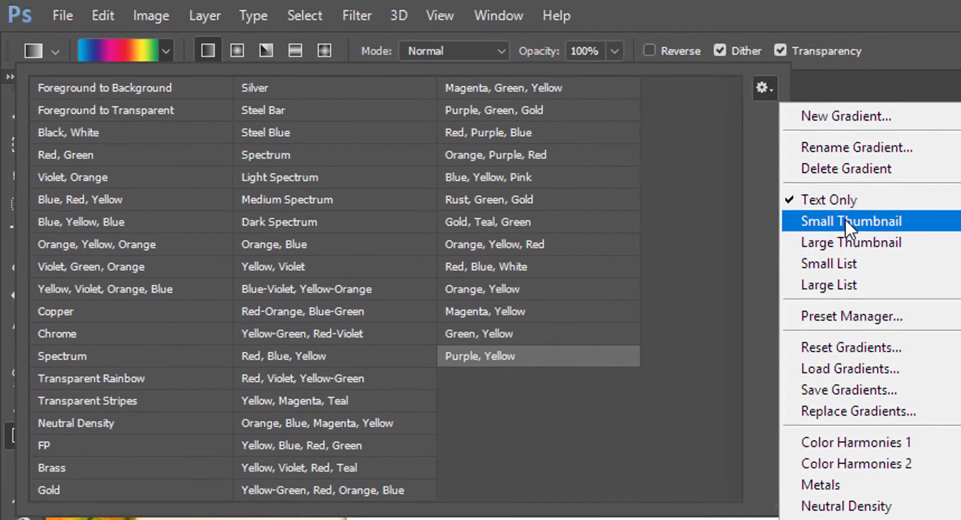
{"action": "left_click", "coordinate": [847, 220]}
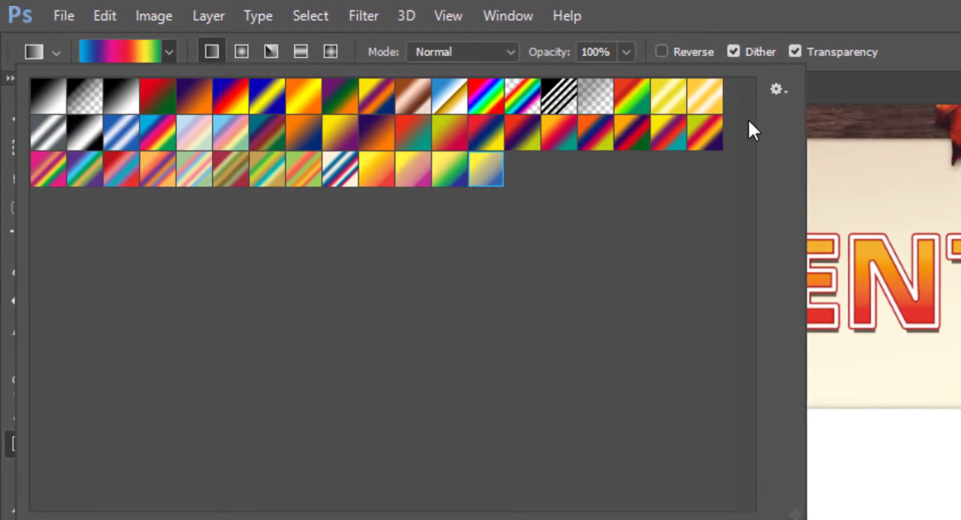
{"action": "left_click", "coordinate": [778, 92]}
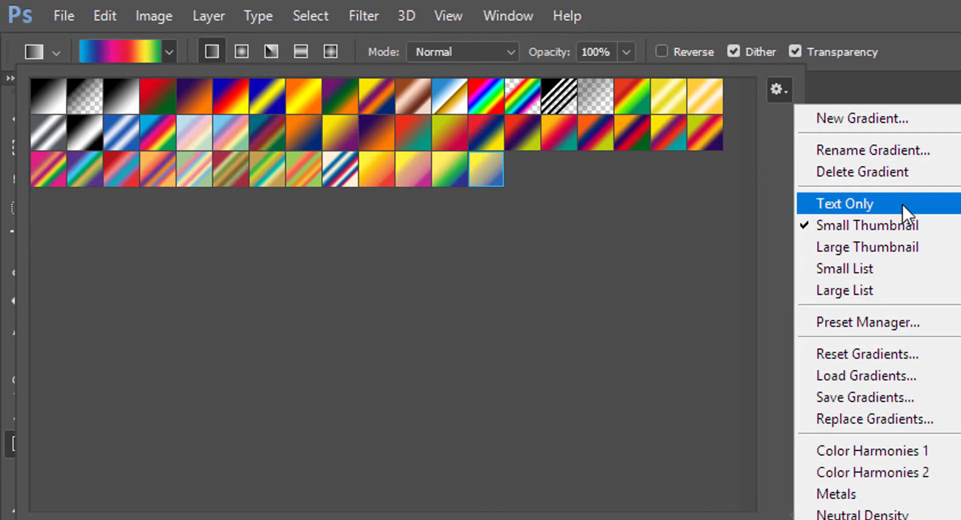
{"action": "left_click", "coordinate": [886, 248]}
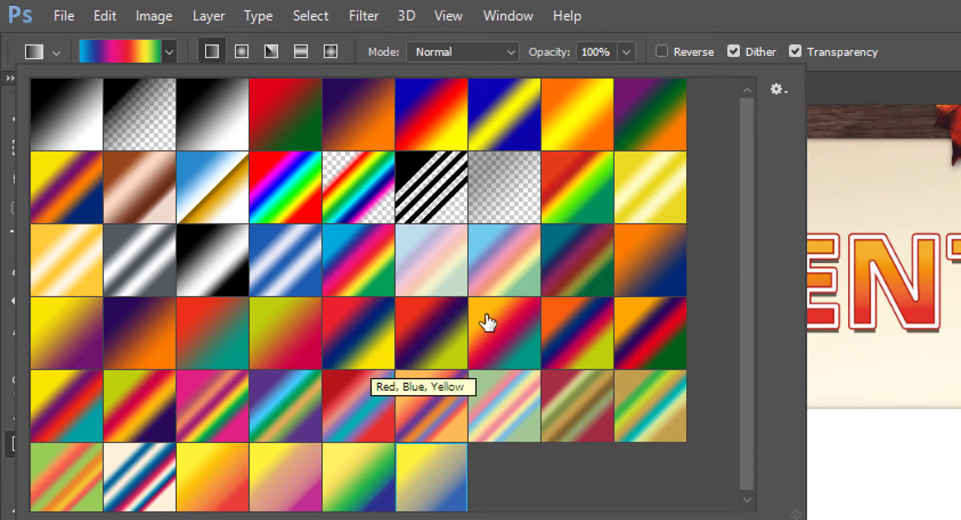
- Try the Small List display for the gradients and settle on Large List
{"action": "left_click", "coordinate": [776, 92]}
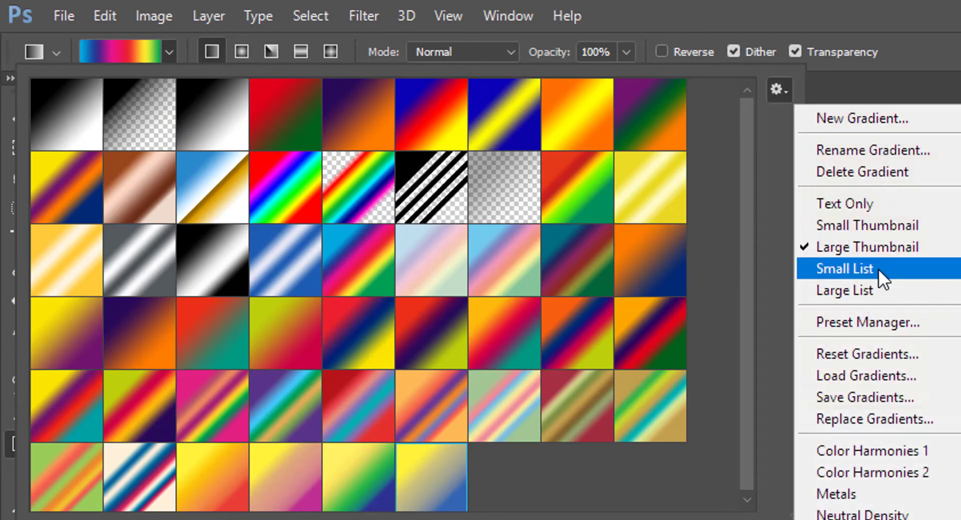
{"action": "left_click", "coordinate": [879, 271]}
{"action": "left_click", "coordinate": [776, 90]}
{"action": "left_click", "coordinate": [875, 291]}
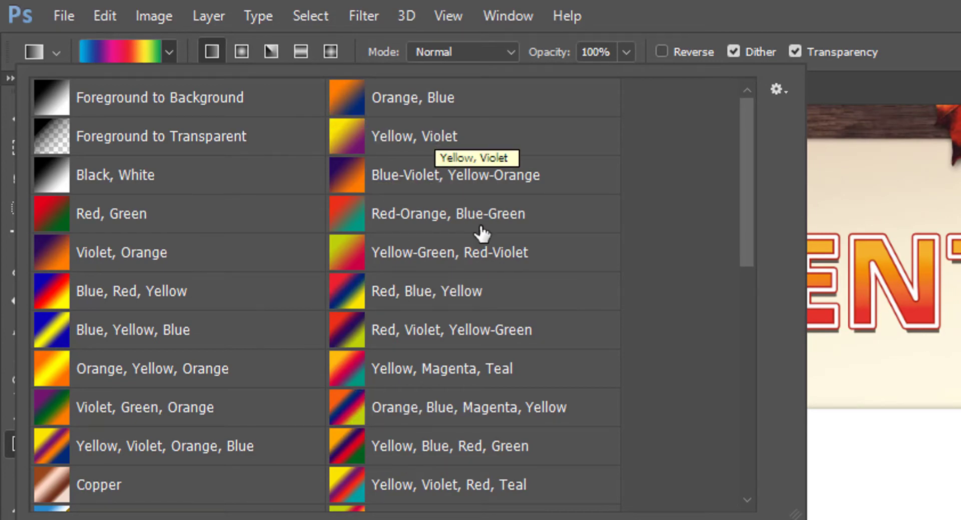
- Open the Preset Manager for gradients, move it clear of the title text, and review its preset types and options
{"action": "left_click", "coordinate": [775, 89]}
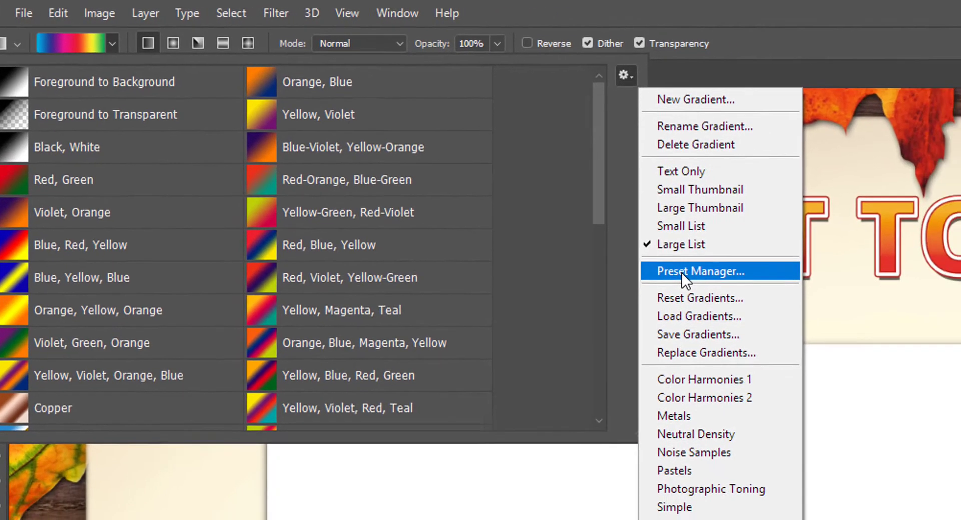
{"action": "left_click", "coordinate": [682, 273]}
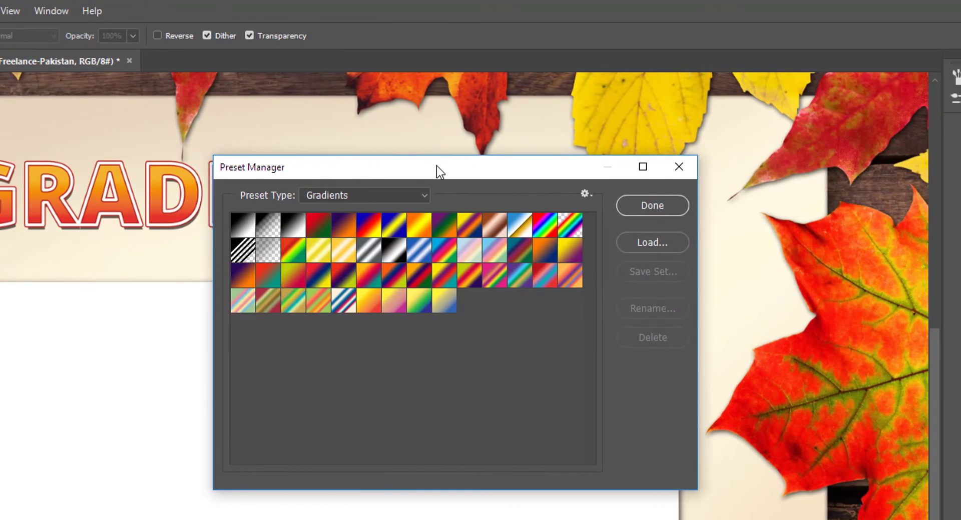
{"action": "left_click_drag", "start_coordinate": [437, 166], "coordinate": [625, 112]}
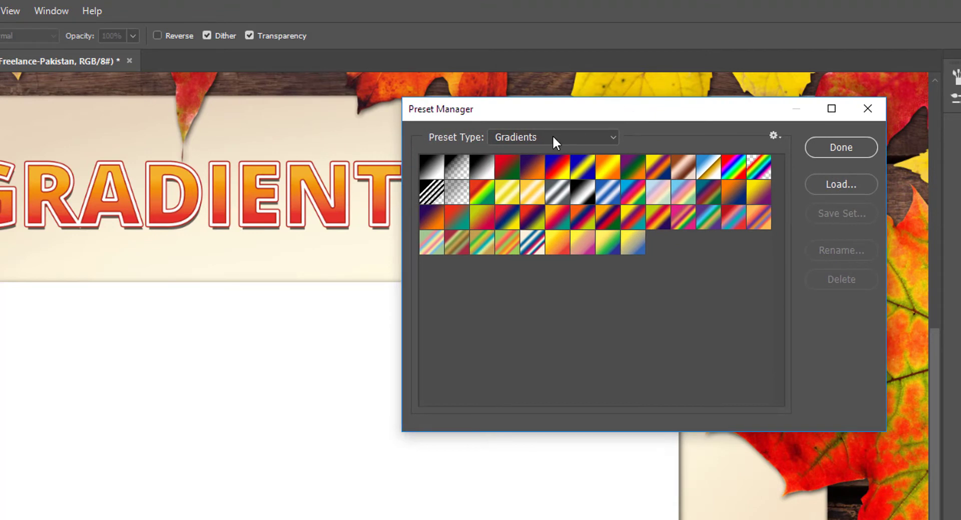
{"action": "left_click", "coordinate": [553, 138]}
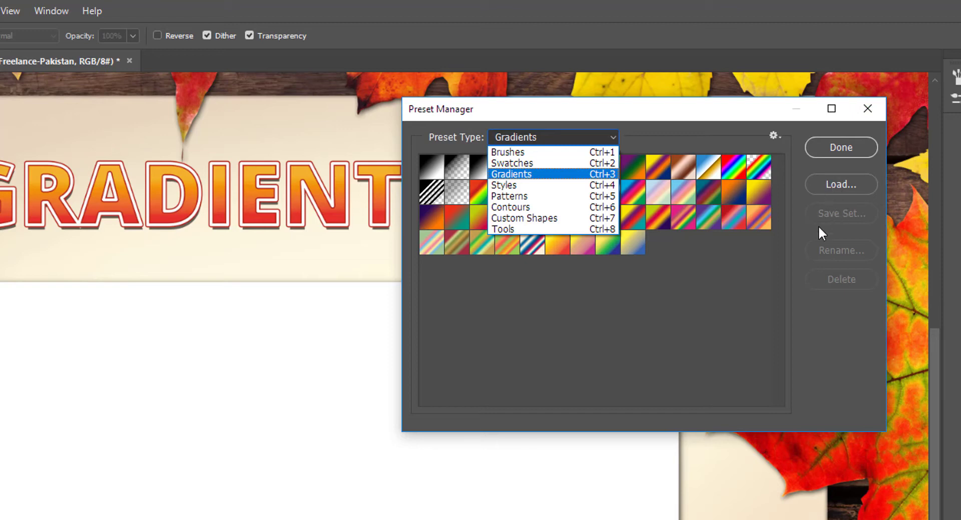
{"action": "left_click", "coordinate": [778, 137]}
{"action": "left_click", "coordinate": [778, 138]}
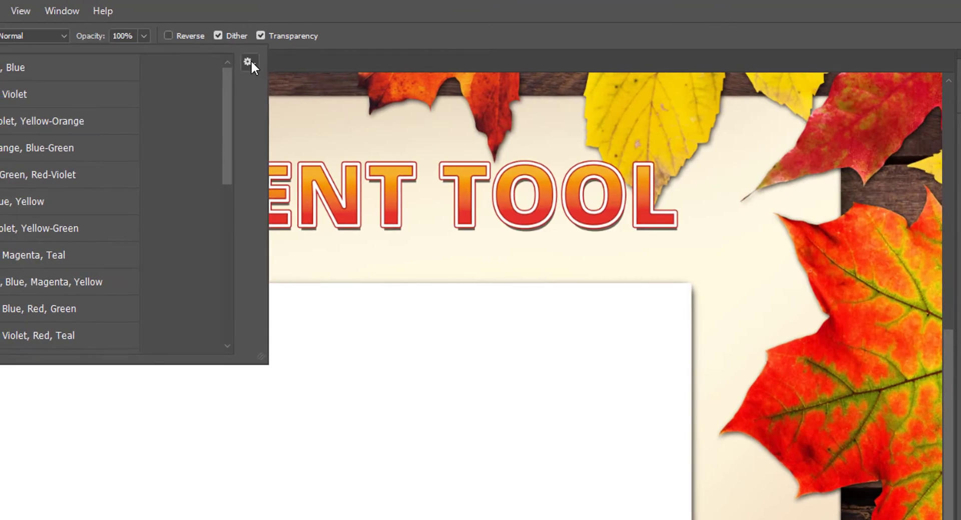
- Reset the gradients to the default set, replacing the current ones without saving the changes
{"action": "left_click", "coordinate": [249, 61]}
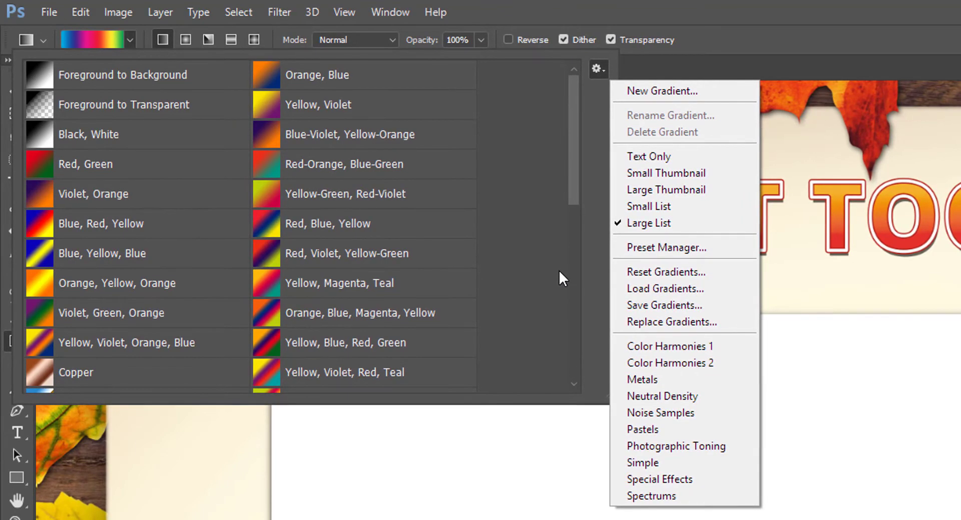
{"action": "left_click", "coordinate": [680, 274]}
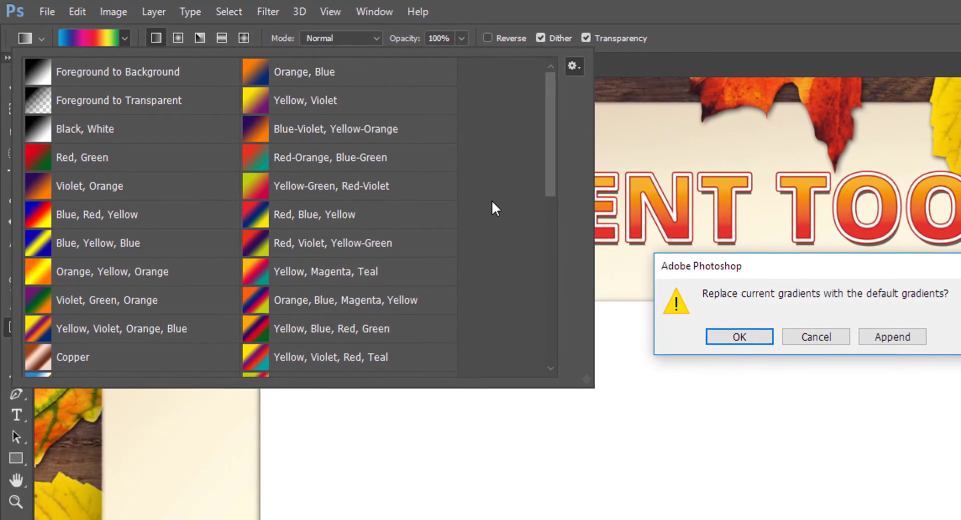
{"action": "left_click", "coordinate": [730, 333]}
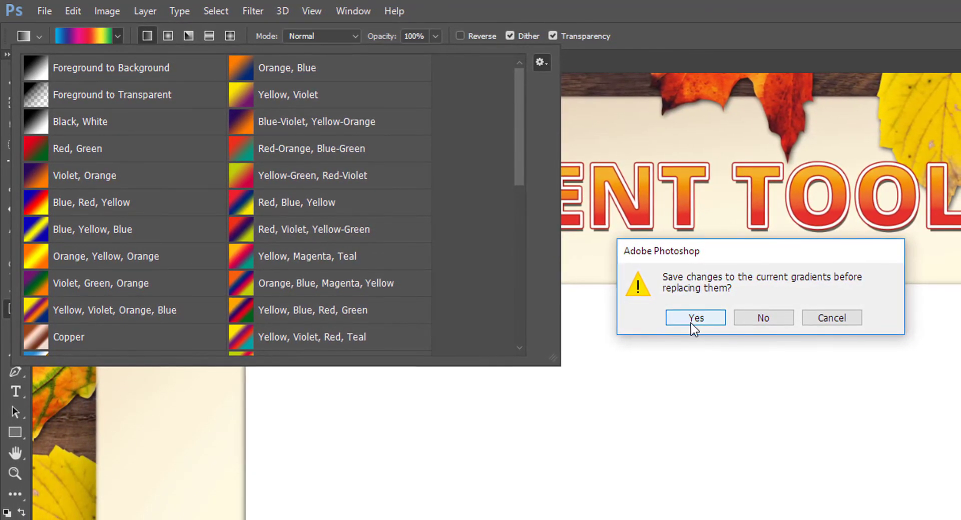
{"action": "left_click", "coordinate": [763, 317]}
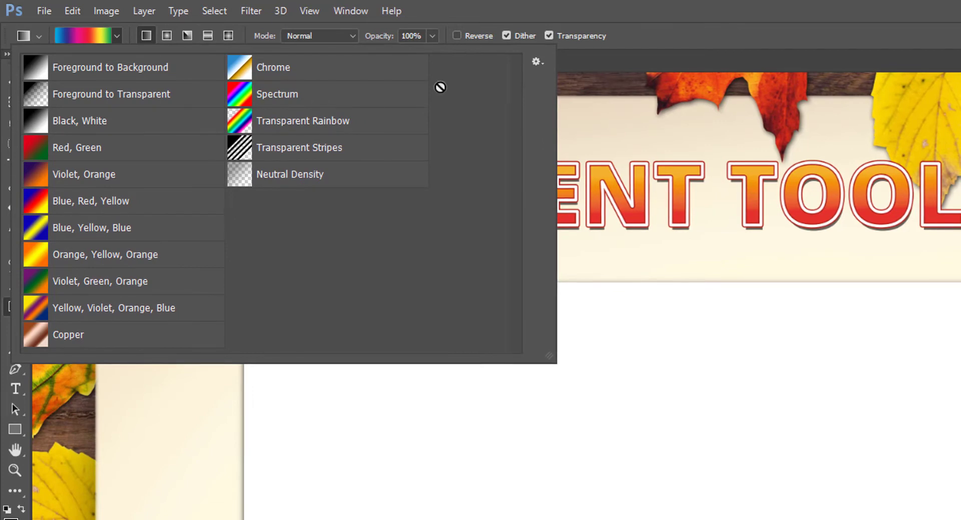
- Display the gradients as Small Thumbnail and shrink the gradient picker to a compact size around the swatches
{"action": "left_click", "coordinate": [536, 62]}
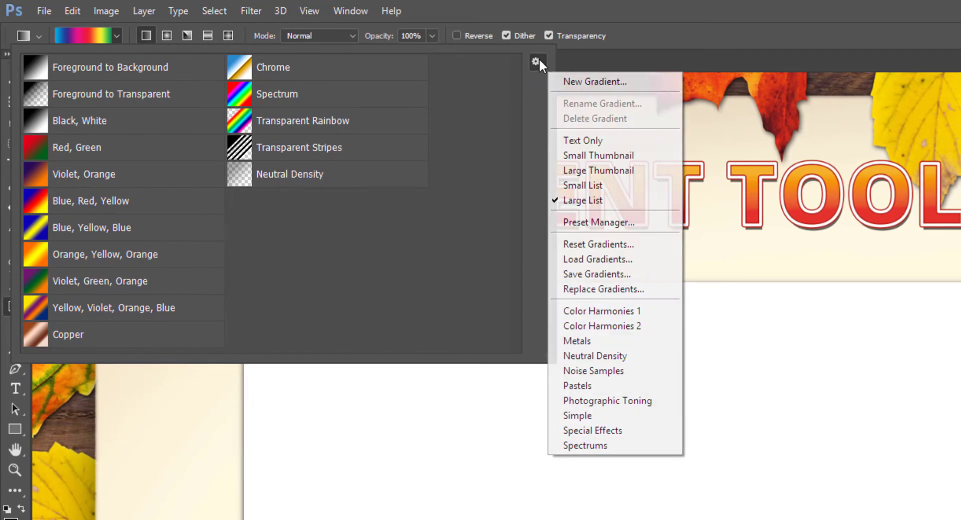
{"action": "left_click", "coordinate": [575, 156]}
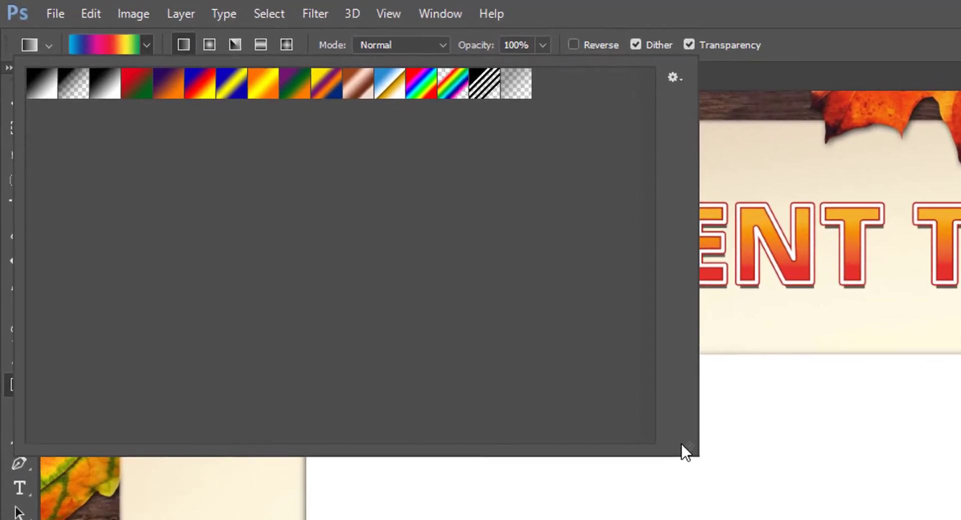
{"action": "left_click_drag", "start_coordinate": [685, 453], "coordinate": [625, 210]}
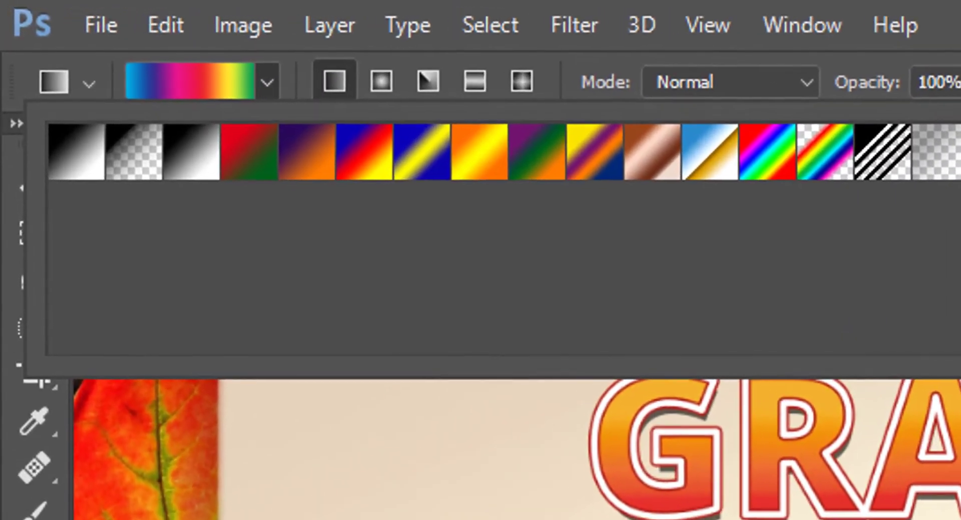
{"action": "left_click_drag", "start_coordinate": [944, 321], "coordinate": [384, 357]}
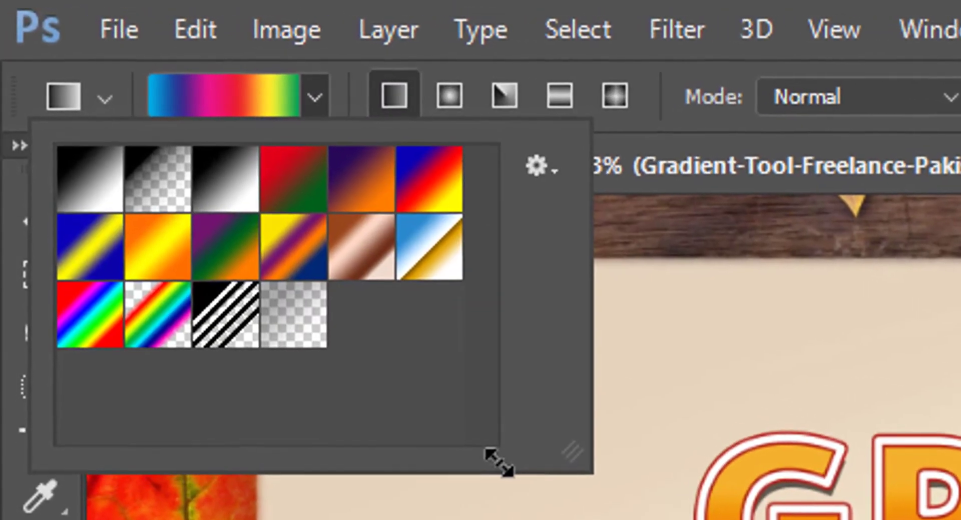
{"action": "left_click_drag", "start_coordinate": [499, 463], "coordinate": [500, 453]}
{"action": "left_click", "coordinate": [400, 106]}
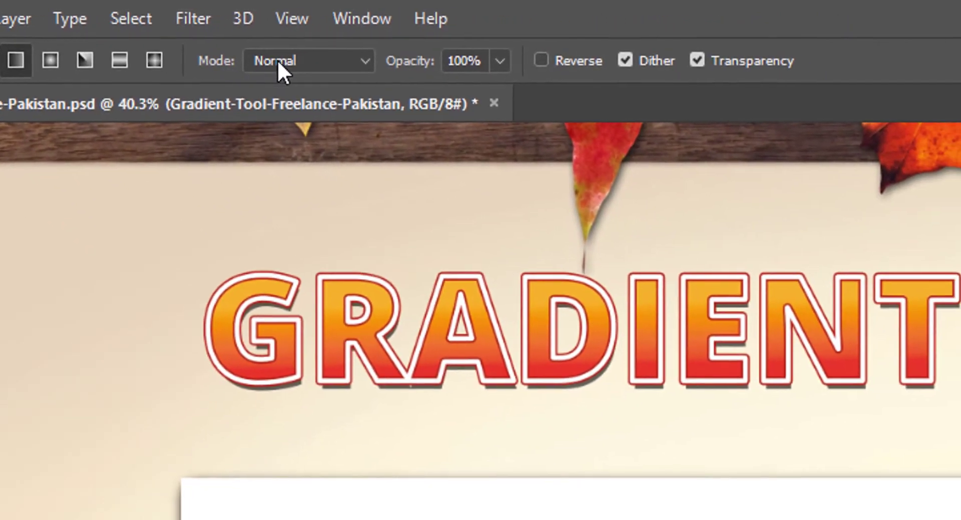
- Review the blending modes available for the Gradient Tool
{"action": "left_click", "coordinate": [288, 60]}
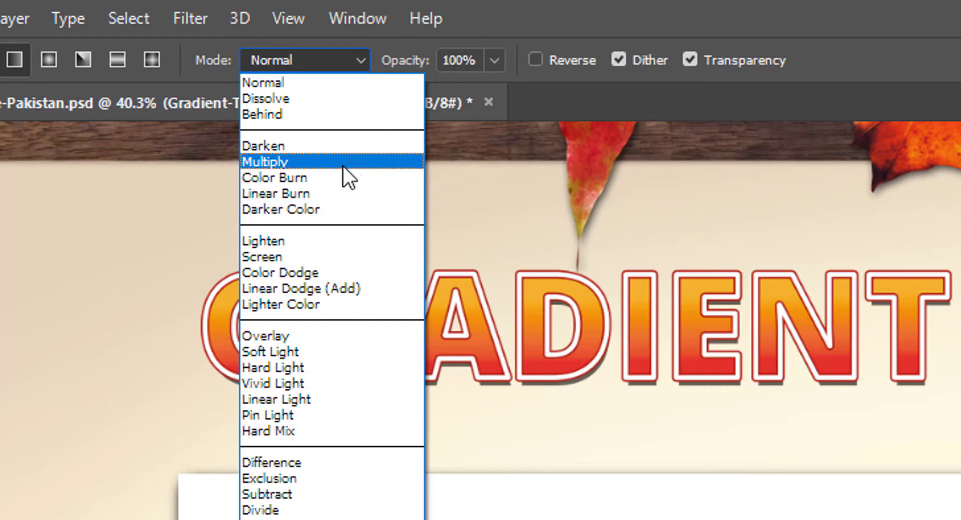
{"action": "left_click", "coordinate": [408, 64]}
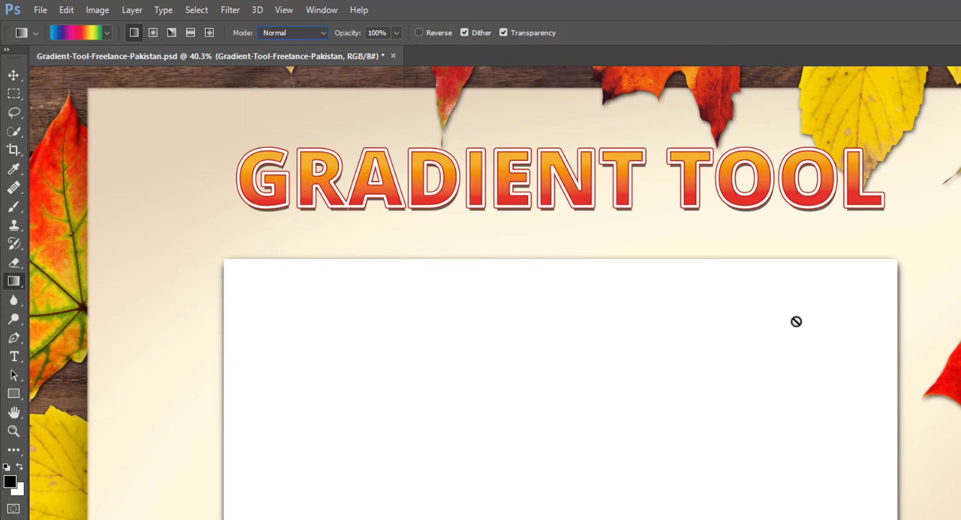
- Select the Freelance-Pakistan-Gradients layer, open the Gradient Editor for the current gradient, and move its window upward
{"action": "left_click", "coordinate": [958, 346]}
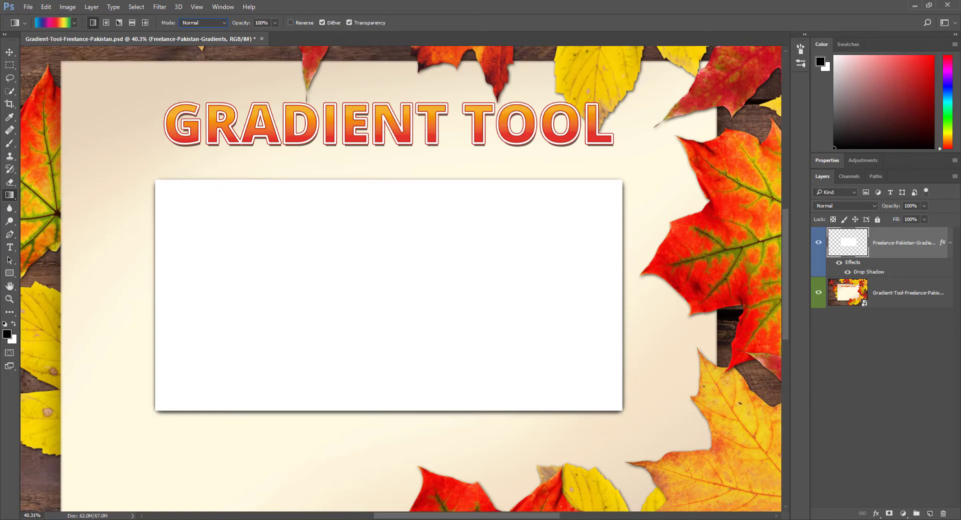
{"action": "left_click", "coordinate": [74, 23]}
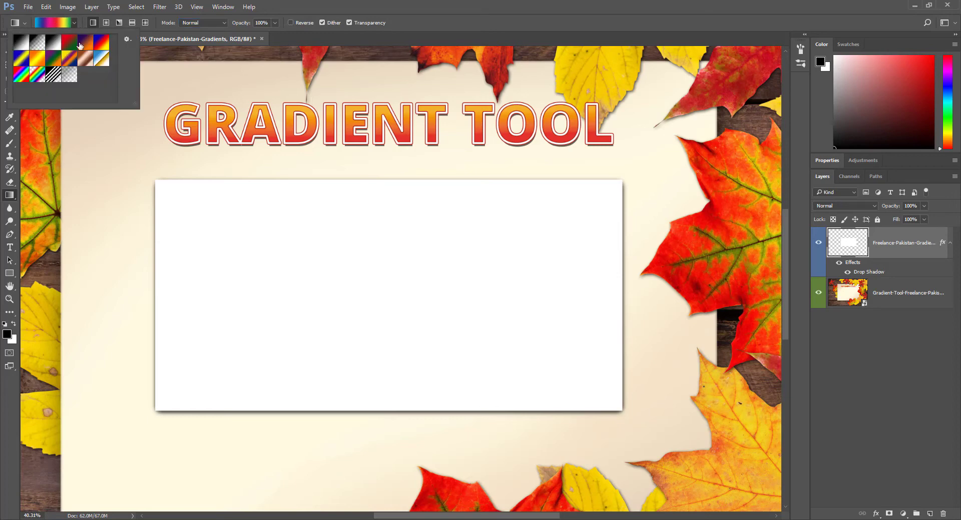
{"action": "left_click", "coordinate": [54, 21]}
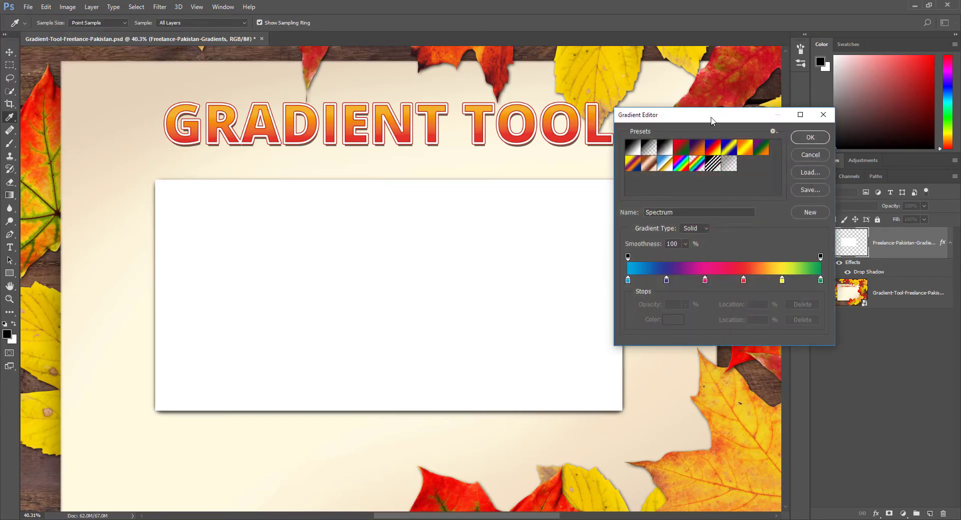
{"action": "left_click_drag", "start_coordinate": [710, 120], "coordinate": [716, 92]}
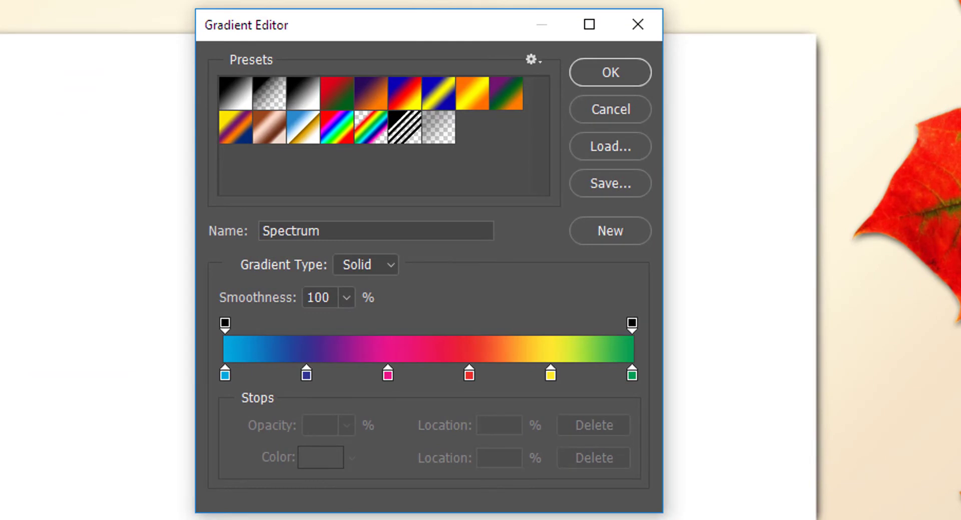
- Examine the Gradient Editor's preset display and library options and the gradient's name field
{"action": "left_click", "coordinate": [533, 60]}
{"action": "left_click", "coordinate": [534, 59]}
{"action": "left_click_drag", "start_coordinate": [324, 233], "coordinate": [262, 233]}
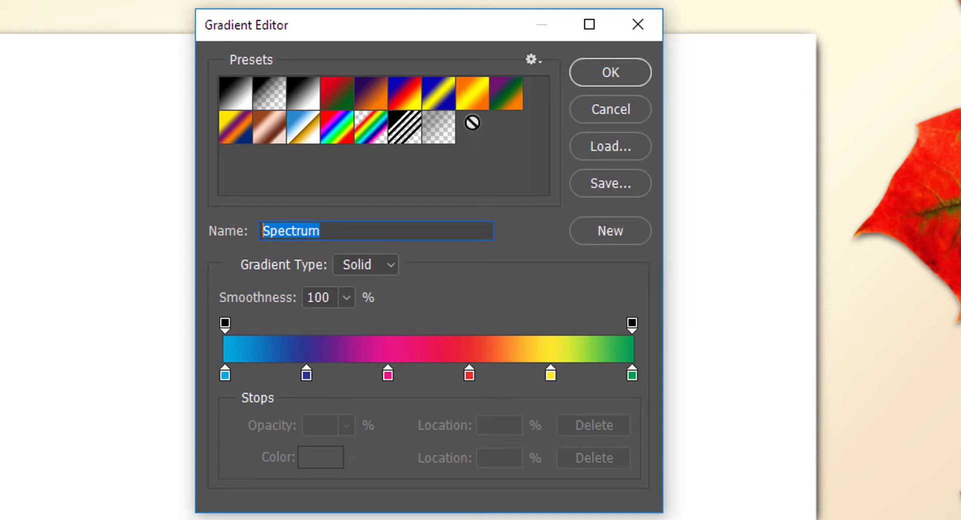
{"action": "left_click", "coordinate": [540, 60]}
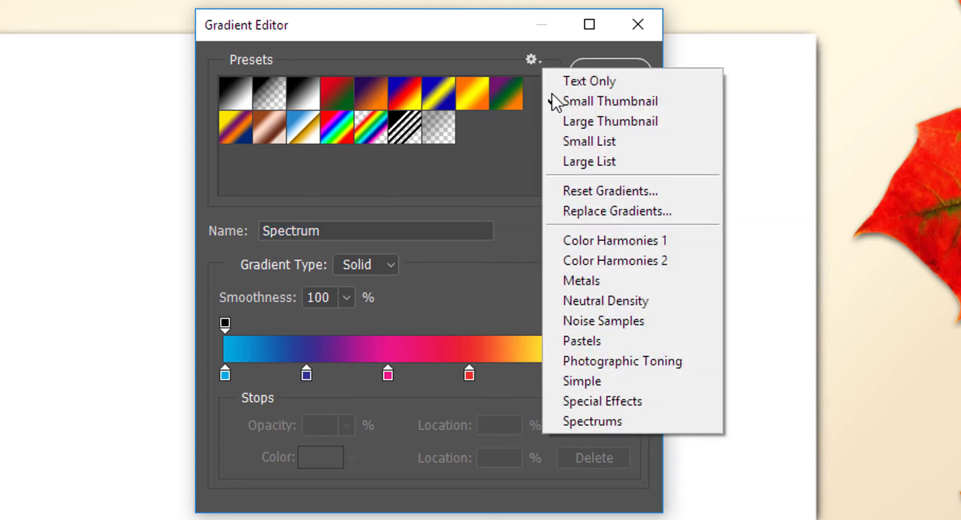
{"action": "left_click", "coordinate": [478, 137]}
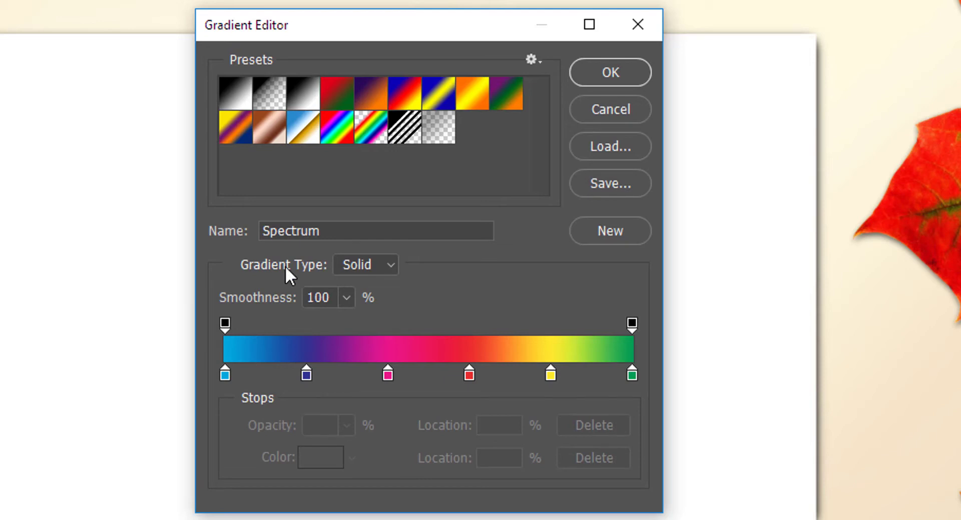
- Change the gradient type to Noise and review its available color models
{"action": "left_click", "coordinate": [385, 267]}
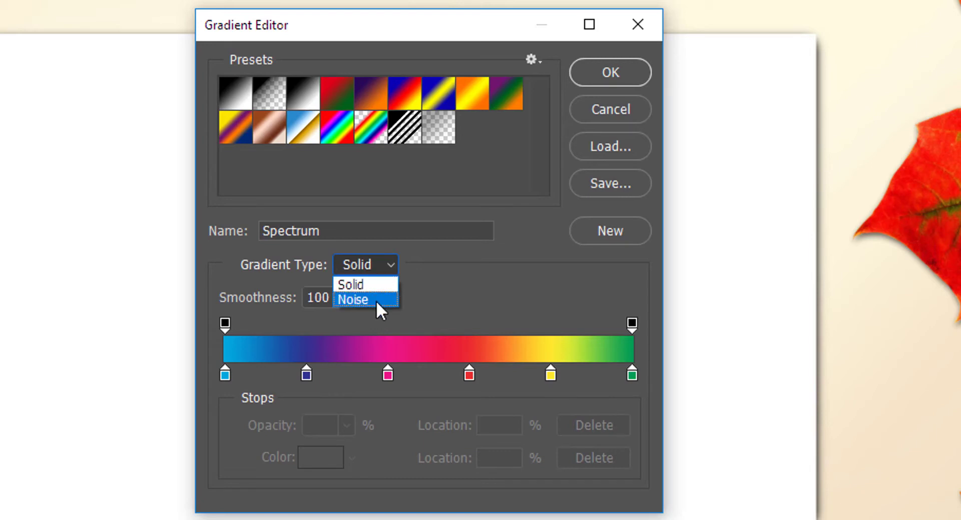
{"action": "left_click", "coordinate": [376, 298]}
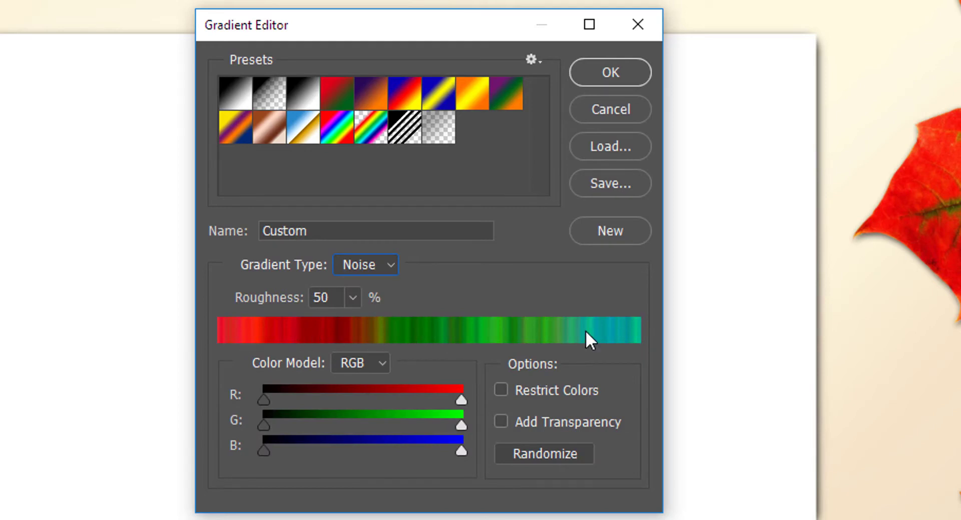
{"action": "left_click", "coordinate": [384, 364]}
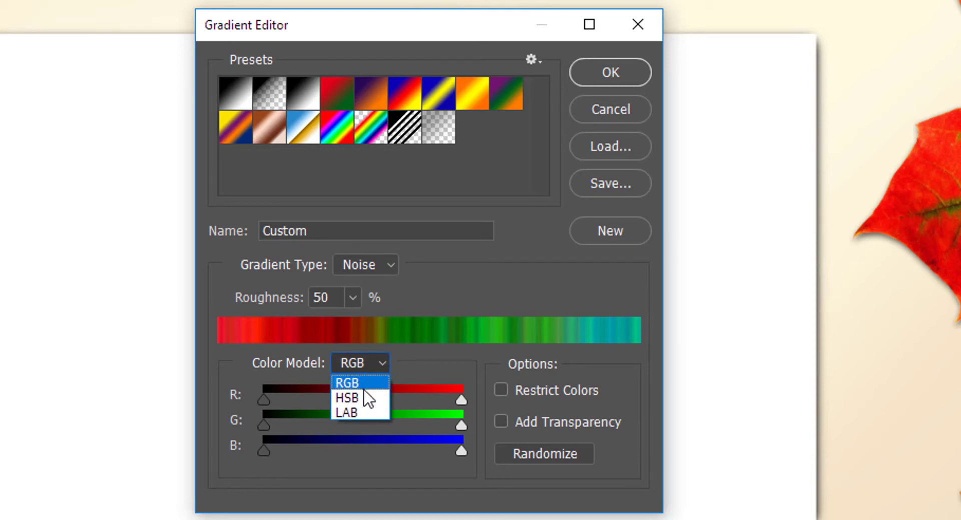
{"action": "left_click", "coordinate": [588, 360]}
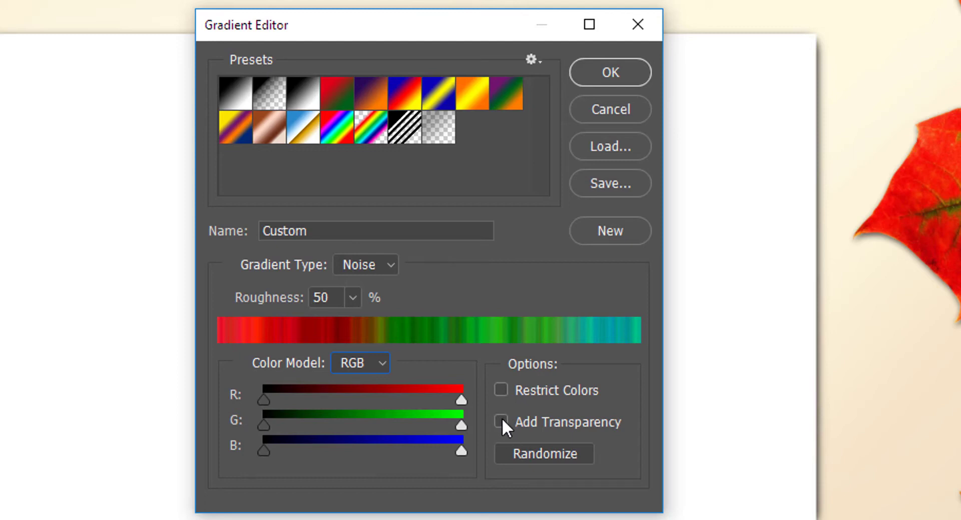
- Randomize the noise gradient's colors several times and return the gradient type to Solid
{"action": "left_click", "coordinate": [536, 452]}
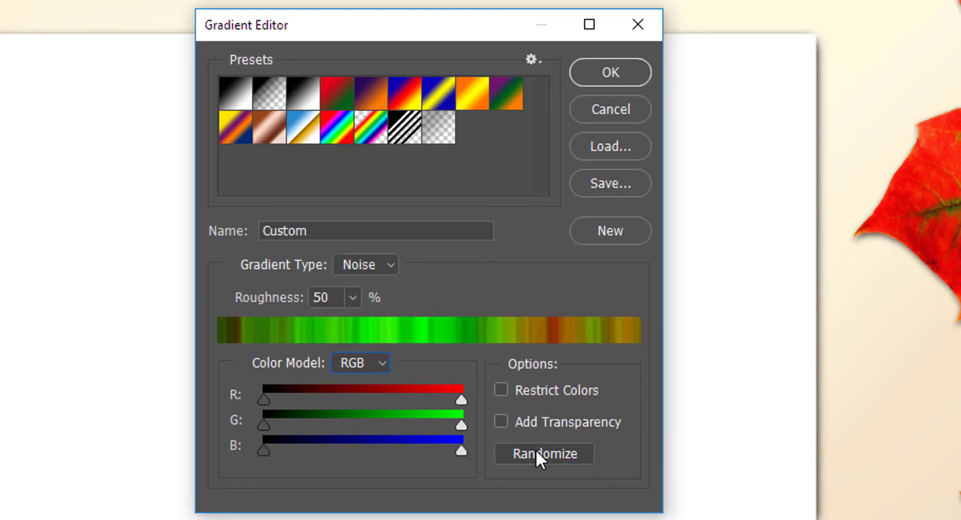
{"action": "left_click", "coordinate": [536, 452]}
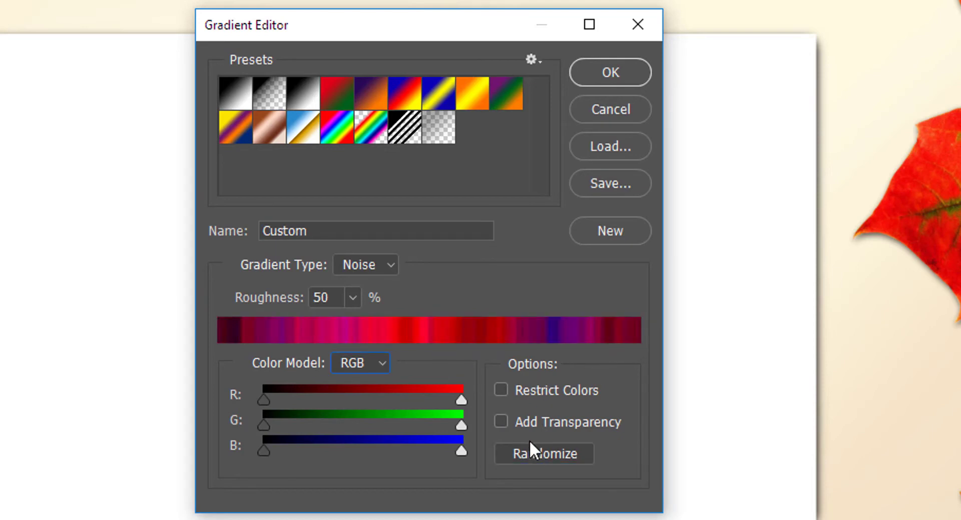
{"action": "left_click", "coordinate": [538, 453]}
{"action": "left_click", "coordinate": [536, 454]}
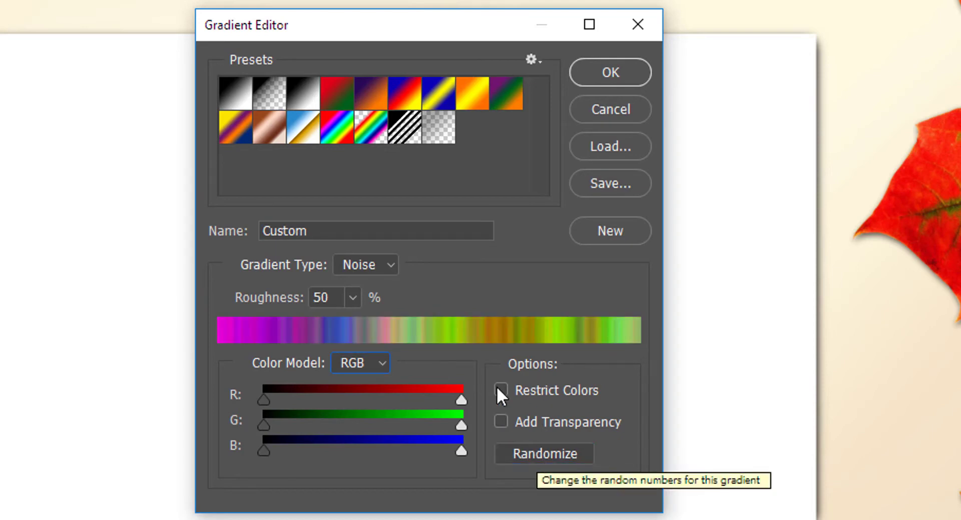
{"action": "left_click", "coordinate": [377, 264]}
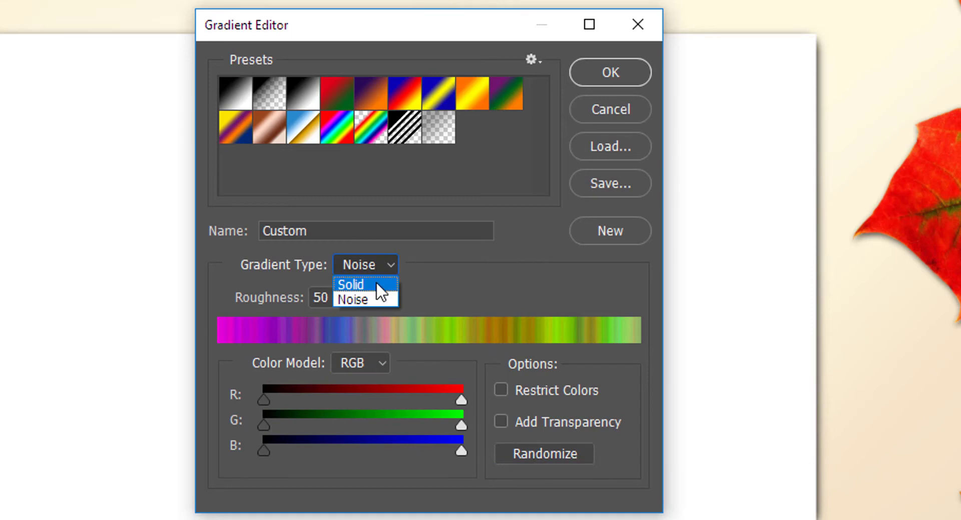
{"action": "left_click", "coordinate": [376, 284]}
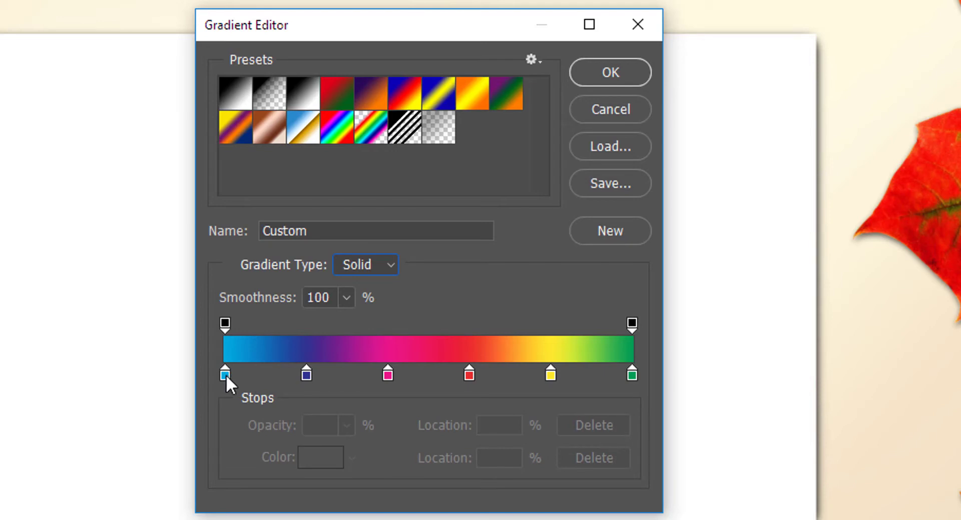
- Try 82% opacity on the gradient's starting opacity stop, restore it to 100%, and try adjusting the stop's location
{"action": "left_click", "coordinate": [224, 324]}
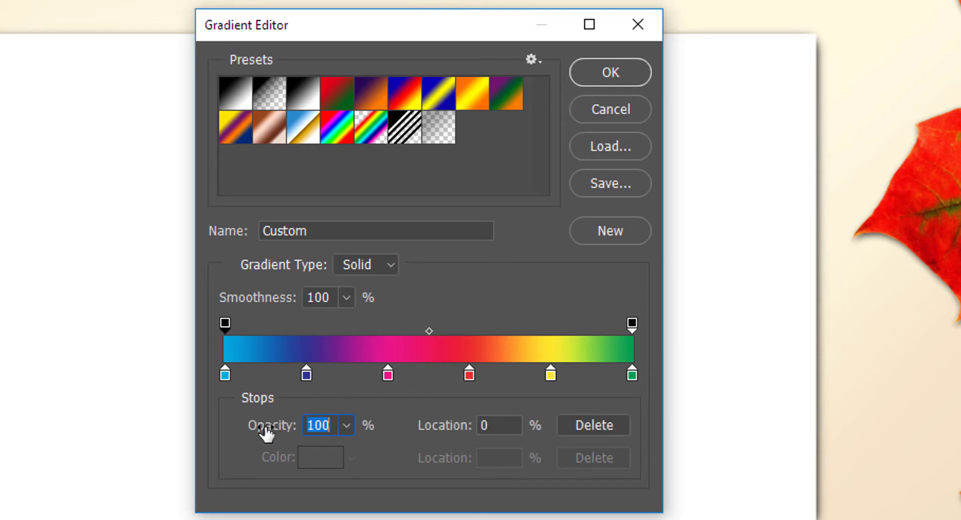
{"action": "left_click_drag", "start_coordinate": [265, 431], "coordinate": [291, 444]}
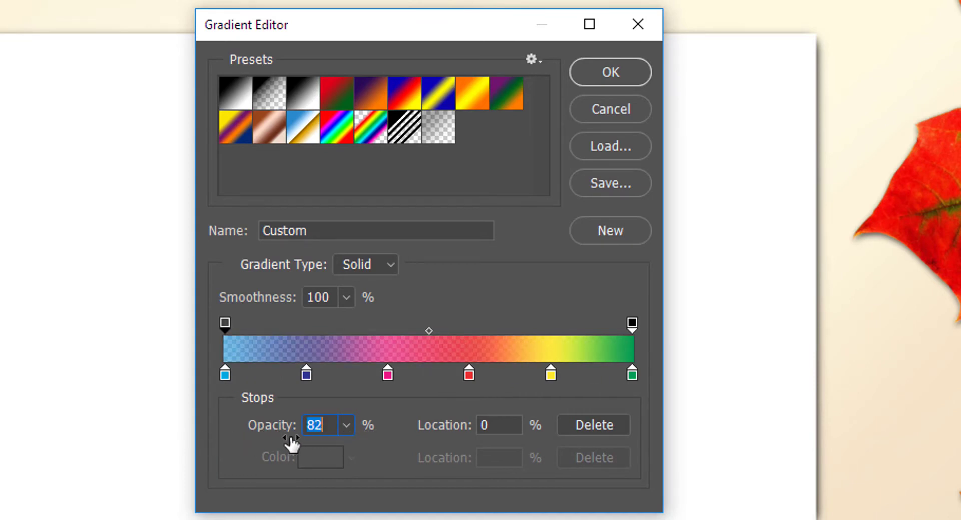
{"action": "left_click", "coordinate": [346, 425]}
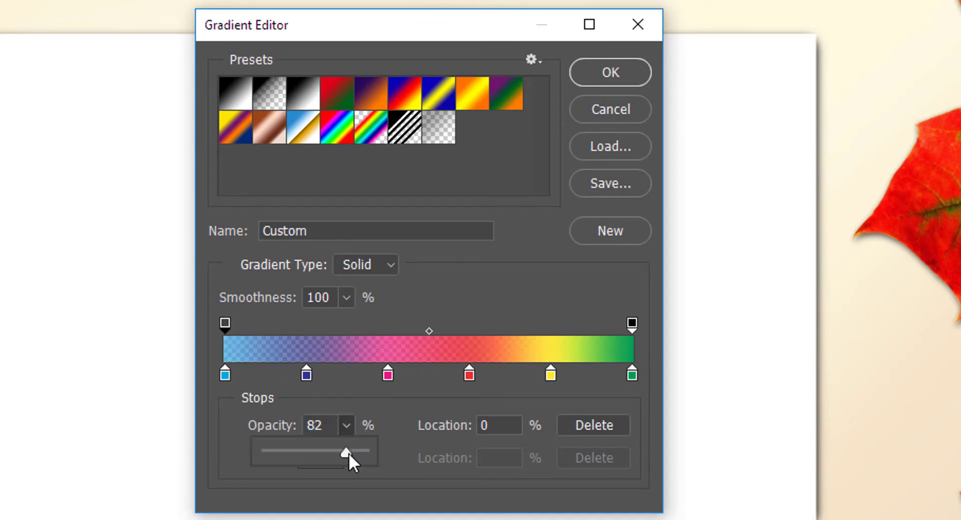
{"action": "left_click_drag", "start_coordinate": [349, 452], "coordinate": [391, 455]}
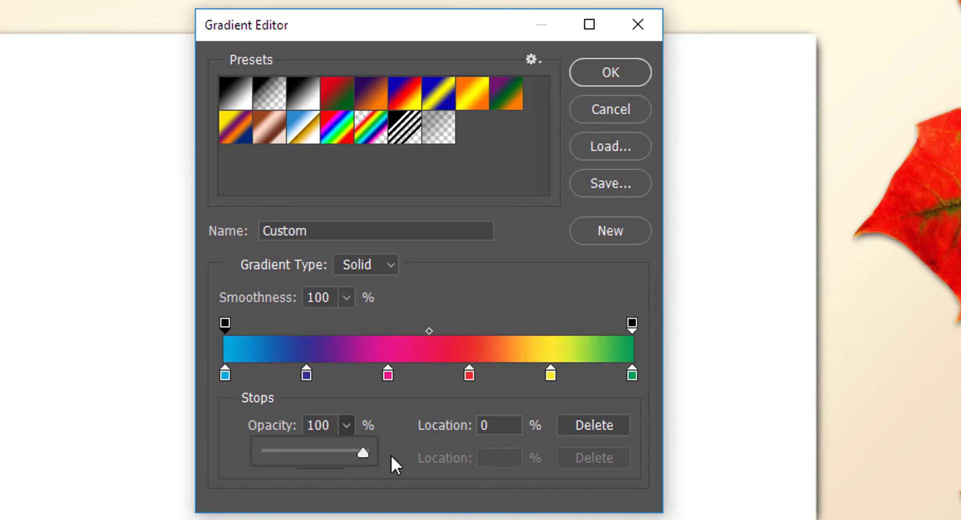
{"action": "left_click", "coordinate": [407, 402]}
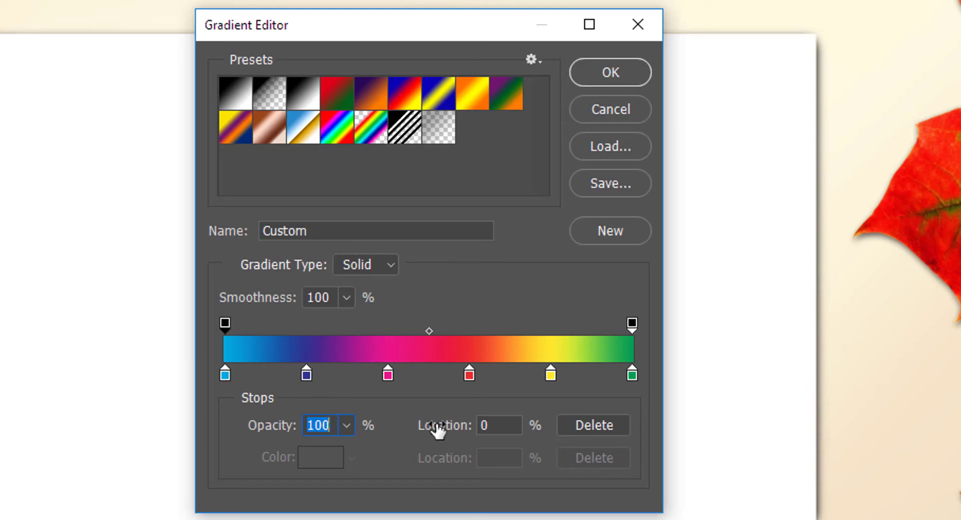
{"action": "left_click_drag", "start_coordinate": [436, 429], "coordinate": [455, 442]}
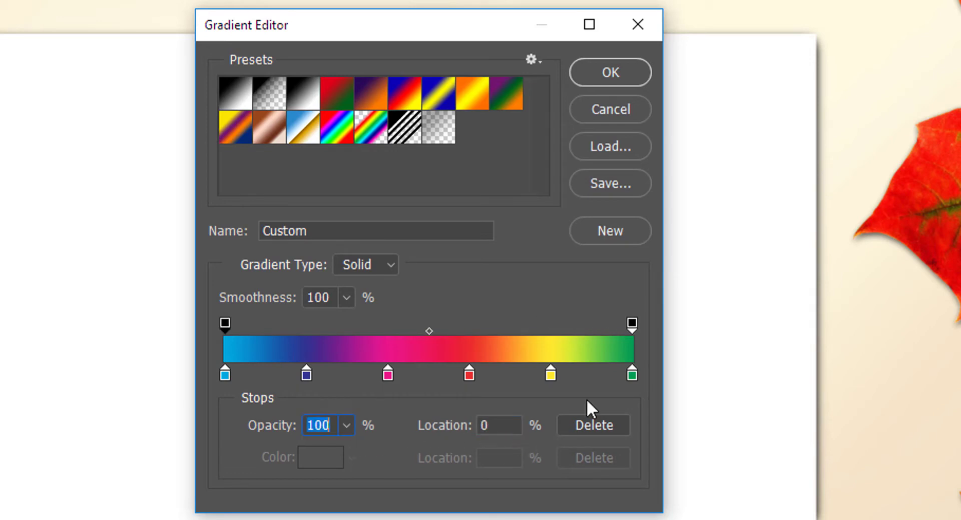
- Load the Foreground to Background preset in the Gradient Editor and select its white end color stop
{"action": "left_click", "coordinate": [633, 325]}
{"action": "left_click", "coordinate": [233, 103]}
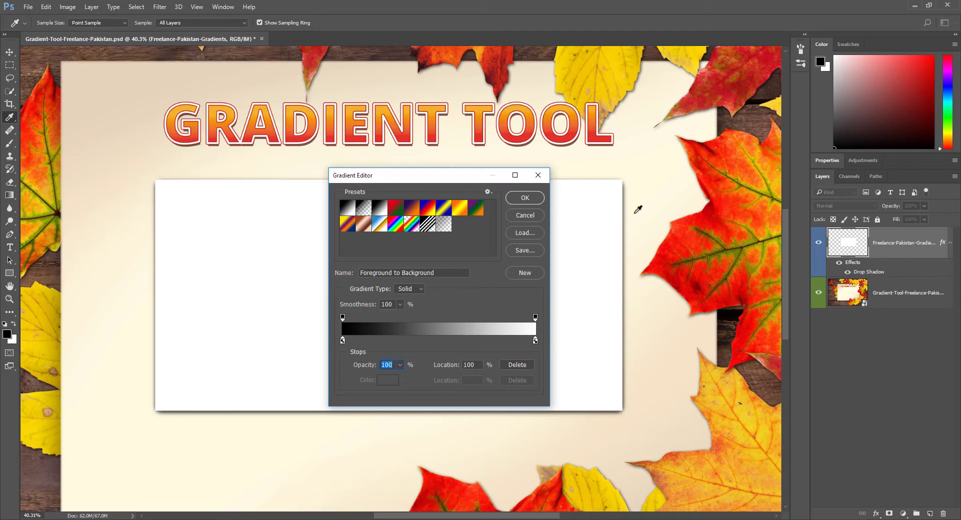
{"action": "left_click", "coordinate": [534, 340]}
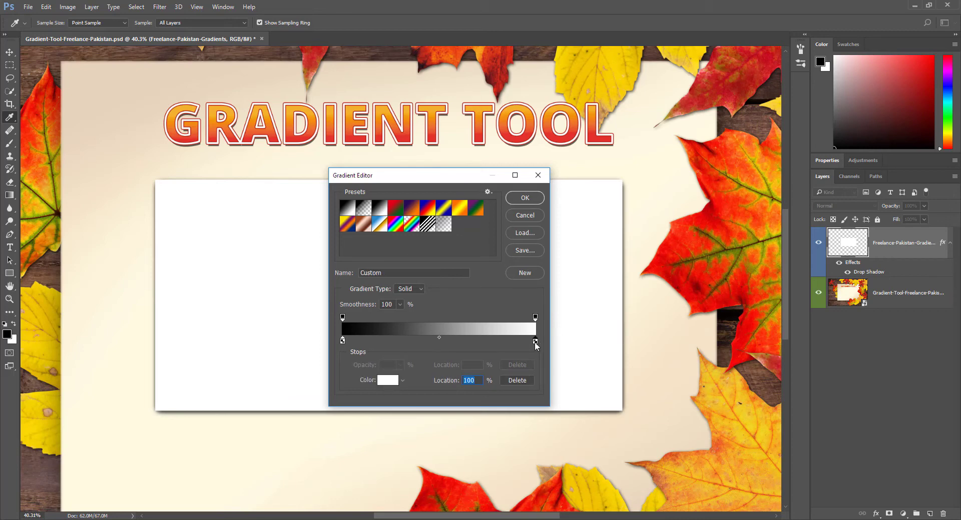
- Recolor the gradient's end color stop to crimson (cf024f)
{"action": "left_click", "coordinate": [391, 381]}
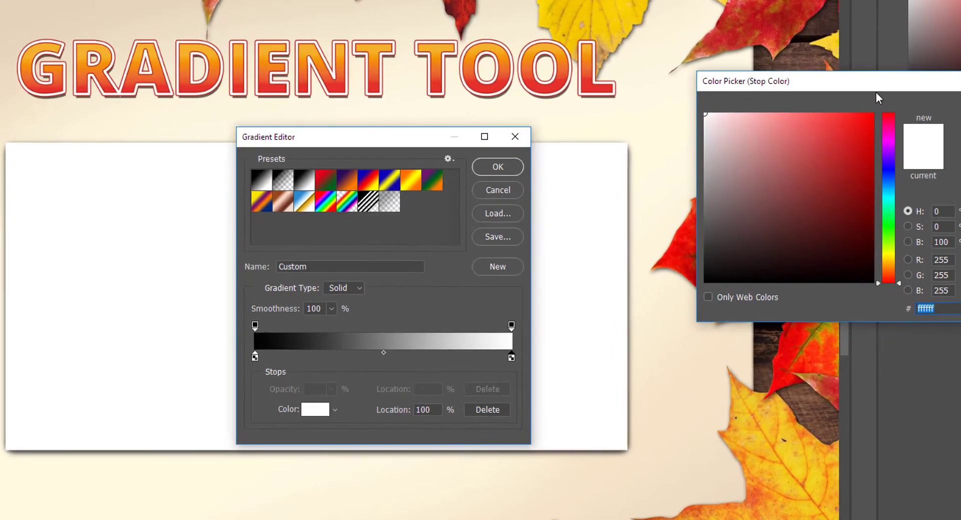
{"action": "left_click_drag", "start_coordinate": [875, 92], "coordinate": [705, 153]}
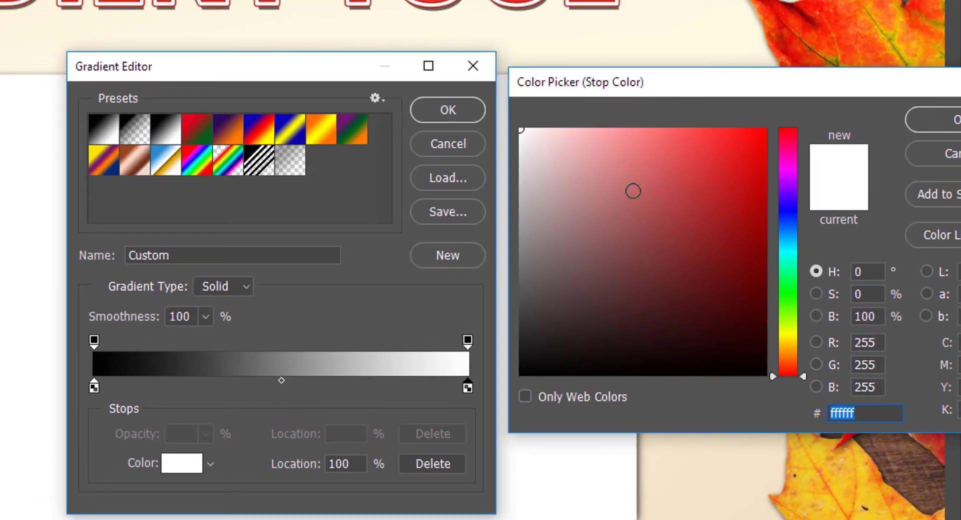
{"action": "left_click_drag", "start_coordinate": [632, 191], "coordinate": [793, 143]}
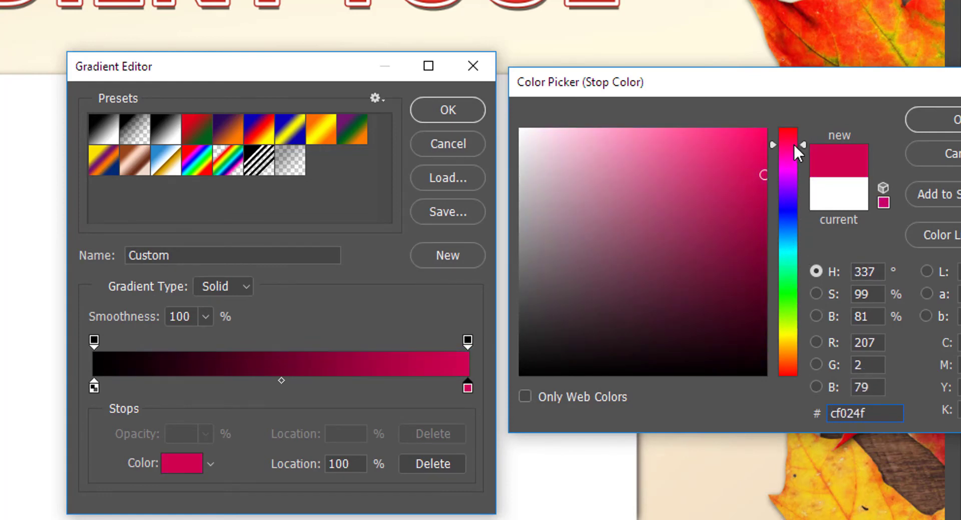
{"action": "left_click", "coordinate": [935, 121]}
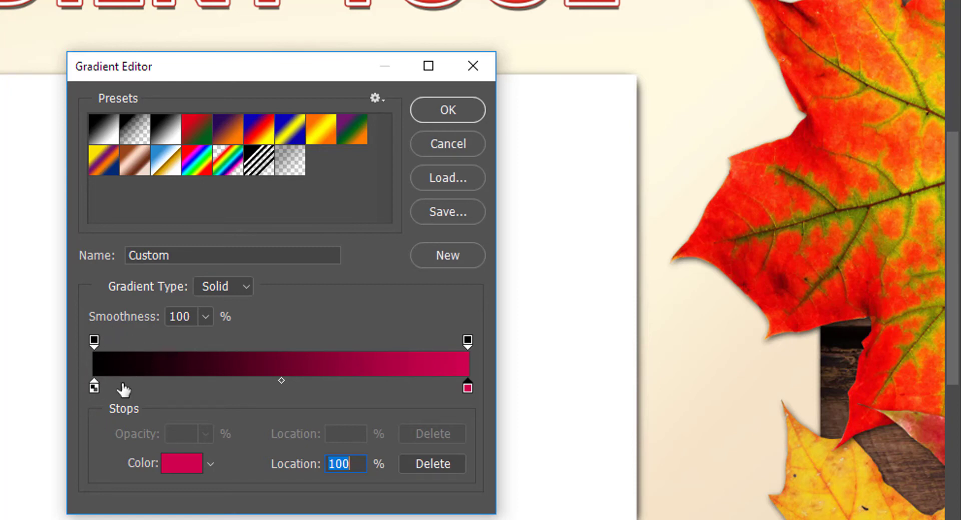
- Recolor the gradient's starting color stop to mint green (65e2bd)
{"action": "double_click", "coordinate": [94, 387]}
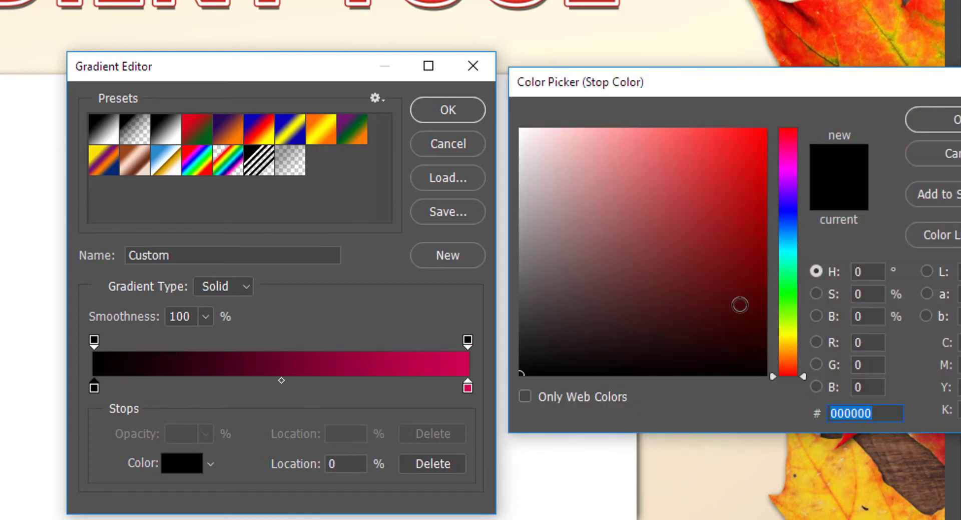
{"action": "left_click", "coordinate": [788, 268]}
{"action": "mouse_move", "coordinate": [733, 235]}
{"action": "left_mouse_down"}
{"action": "mouse_move", "coordinate": [650, 169]}
{"action": "mouse_move", "coordinate": [656, 157]}
{"action": "left_mouse_up"}
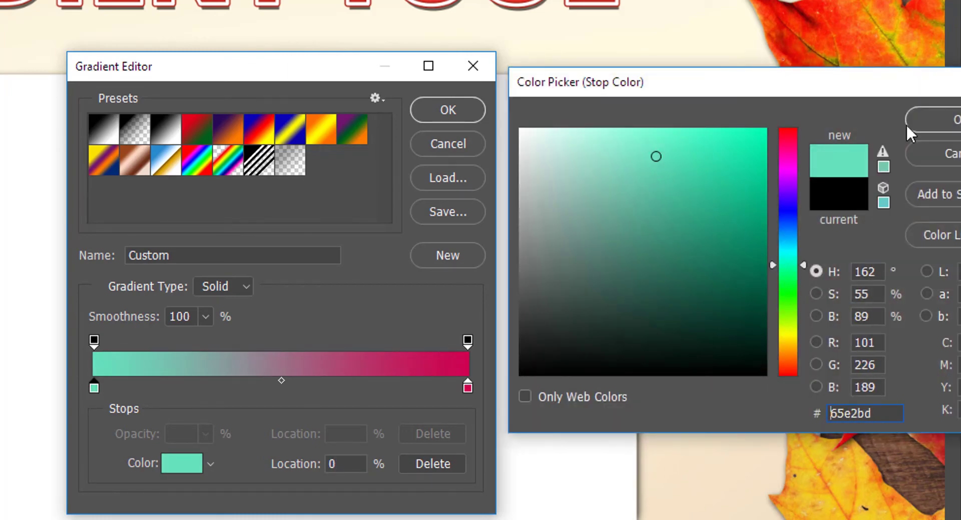
{"action": "left_click", "coordinate": [947, 122]}
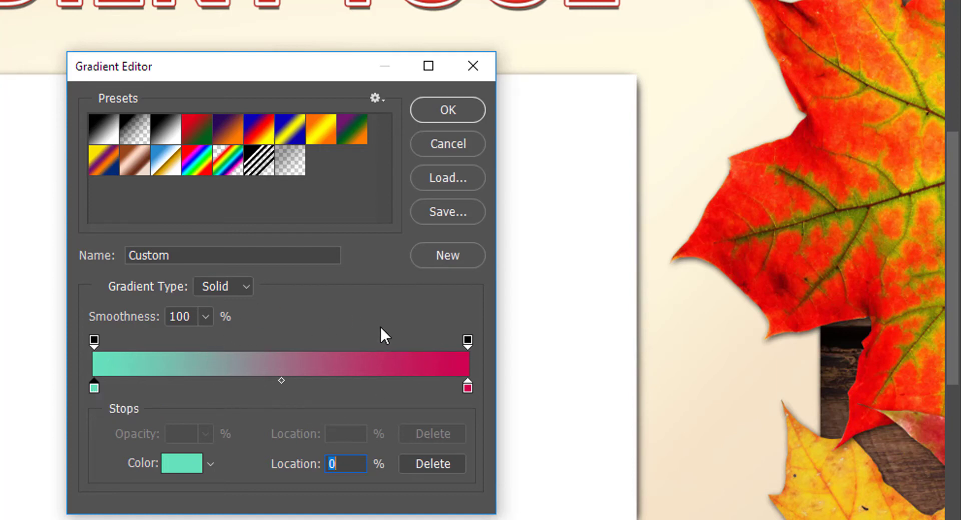
- Add a color stop at the 16% location of the gradient and color it red
{"action": "left_click", "coordinate": [155, 388]}
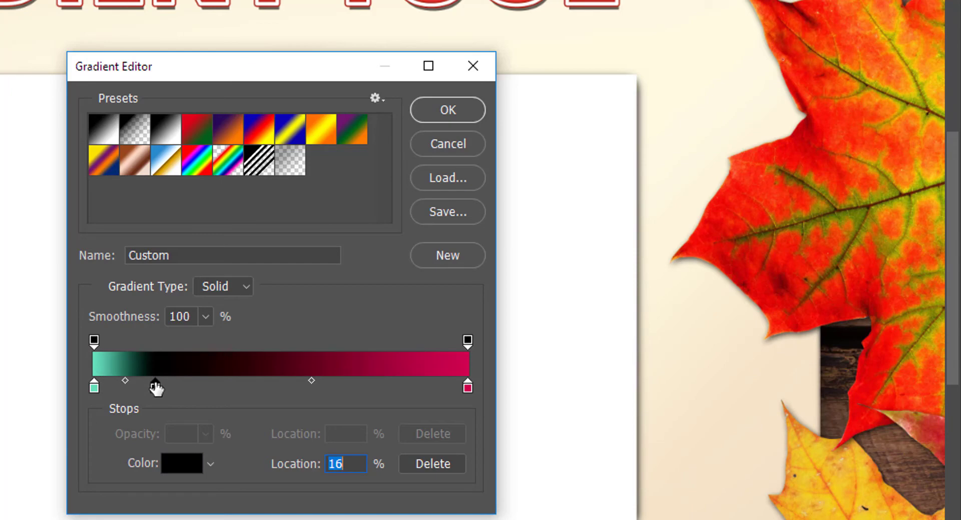
{"action": "double_click", "coordinate": [155, 387]}
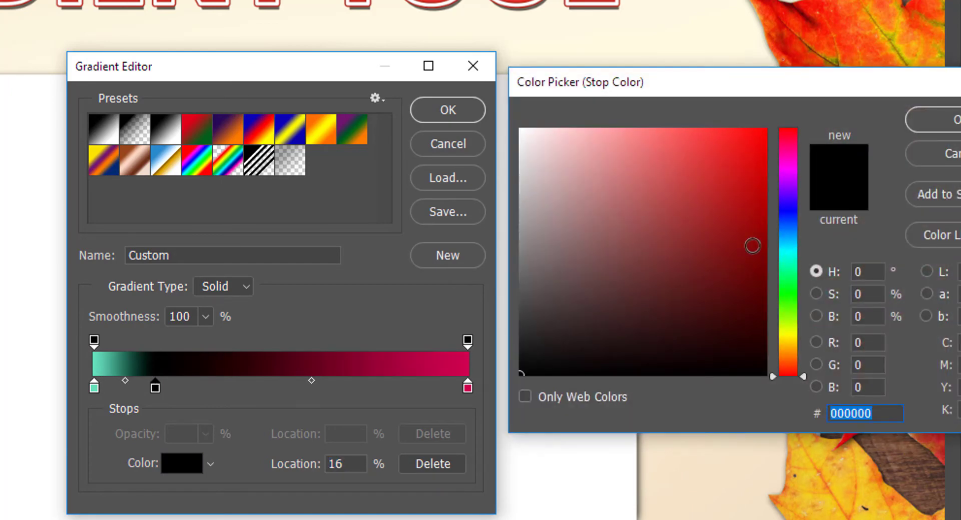
{"action": "left_click_drag", "start_coordinate": [735, 186], "coordinate": [731, 173]}
{"action": "left_click", "coordinate": [941, 120]}
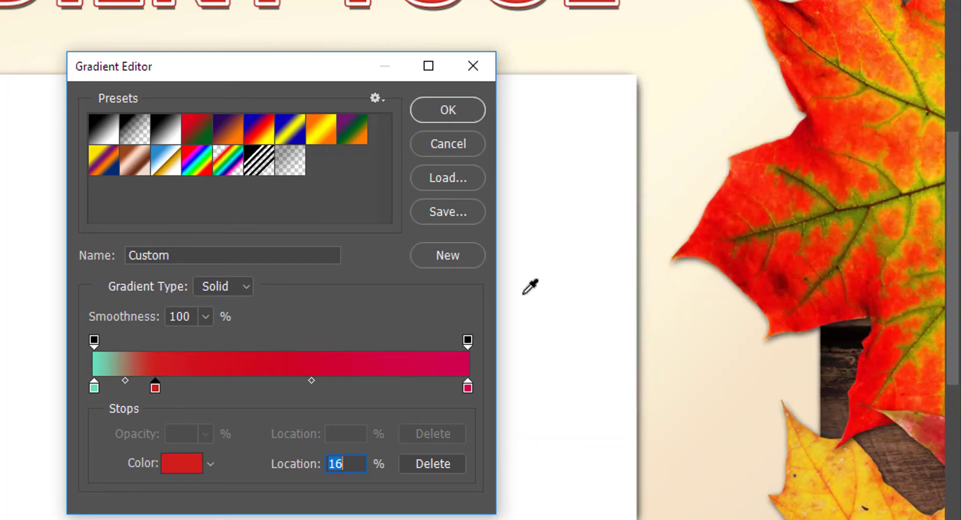
- Add six more color stops along the gradient between the red stop and the end stop, starting at 33% and finishing at 87%
{"action": "left_click", "coordinate": [216, 388]}
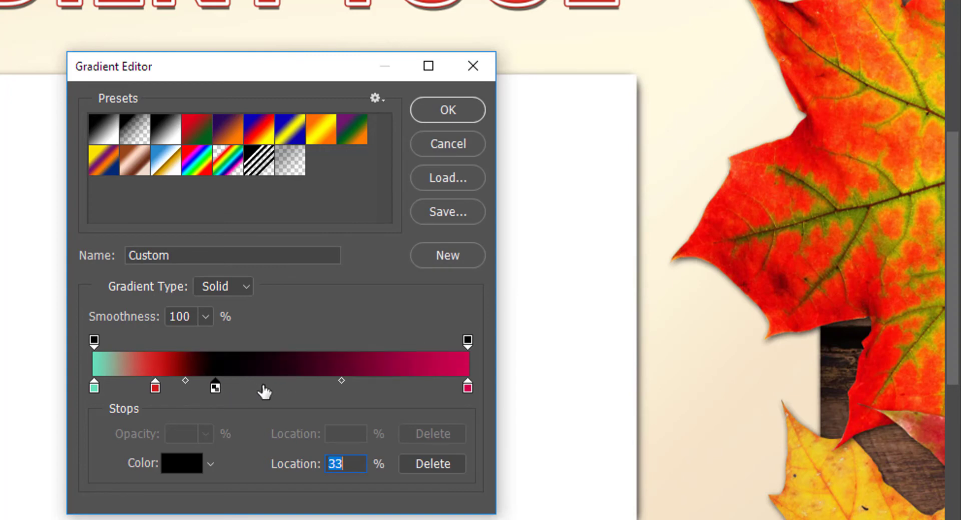
{"action": "left_click", "coordinate": [272, 387]}
{"action": "left_click", "coordinate": [309, 388]}
{"action": "left_click", "coordinate": [354, 387]}
{"action": "left_click", "coordinate": [384, 388]}
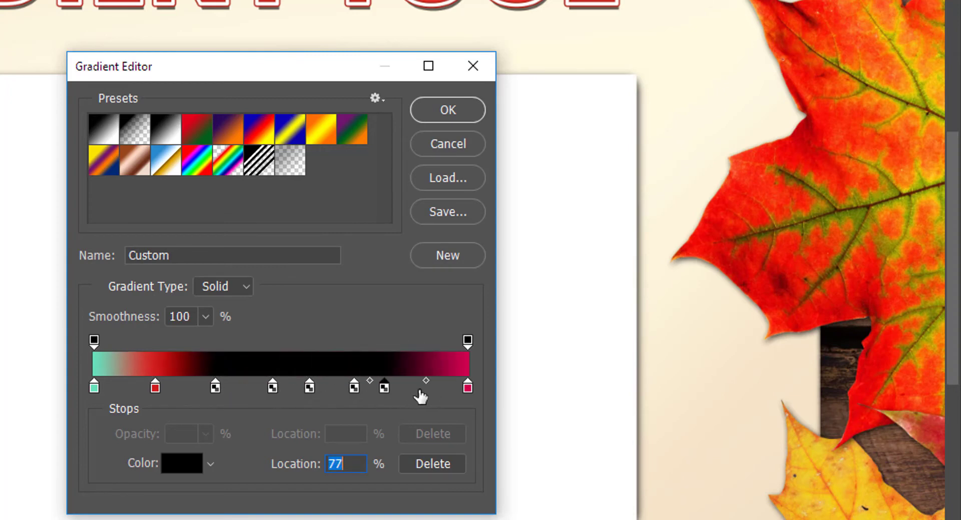
{"action": "left_click", "coordinate": [419, 388]}
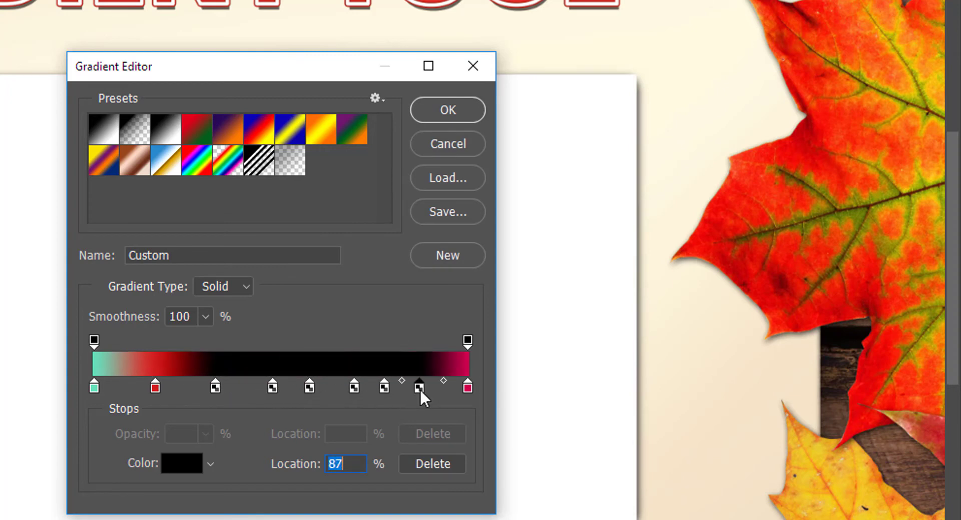
- Remove the added color stops between the 33% and 87% stops by pulling them off the gradient bar
{"action": "left_click", "coordinate": [307, 389]}
{"action": "left_click_drag", "start_coordinate": [307, 386], "coordinate": [302, 434]}
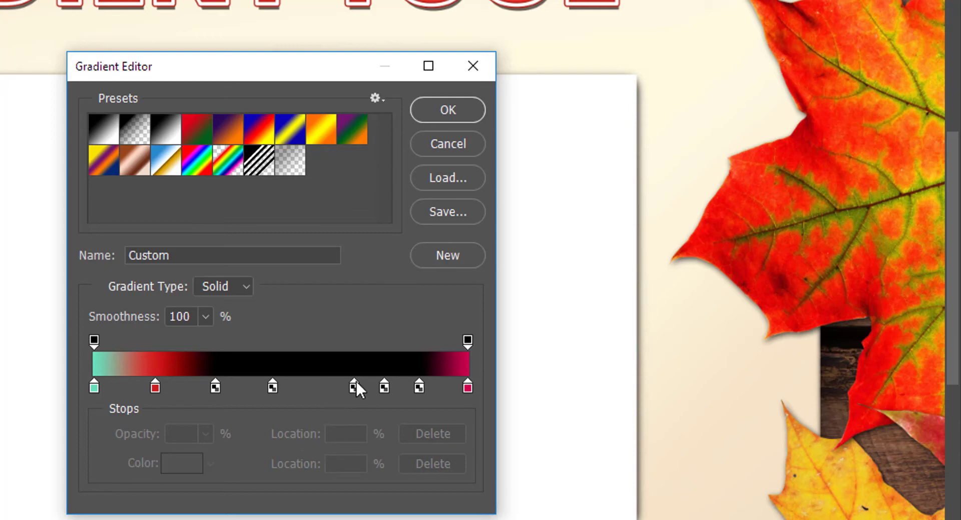
{"action": "left_click_drag", "start_coordinate": [354, 386], "coordinate": [357, 417]}
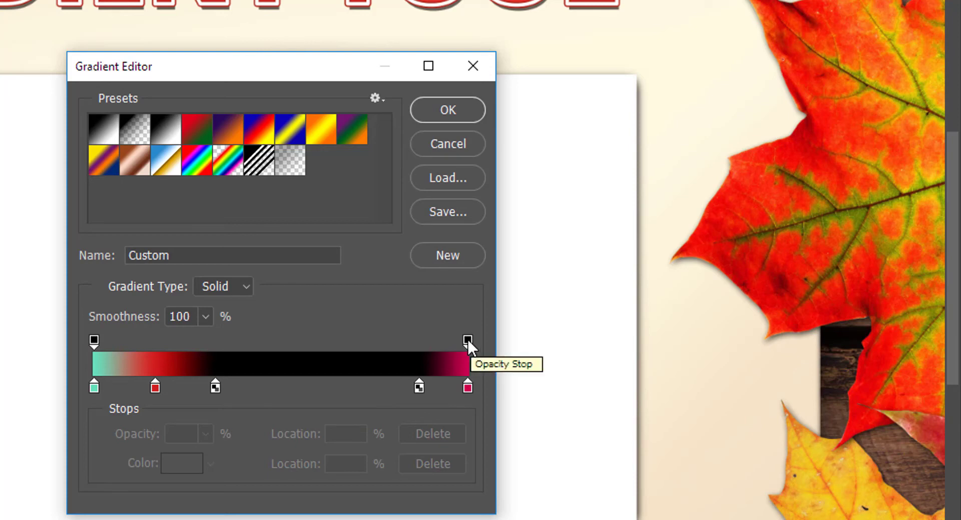
- Remove the gradient's end opacity stop and cancel the Gradient Editor without applying the edits
{"action": "left_click", "coordinate": [467, 339]}
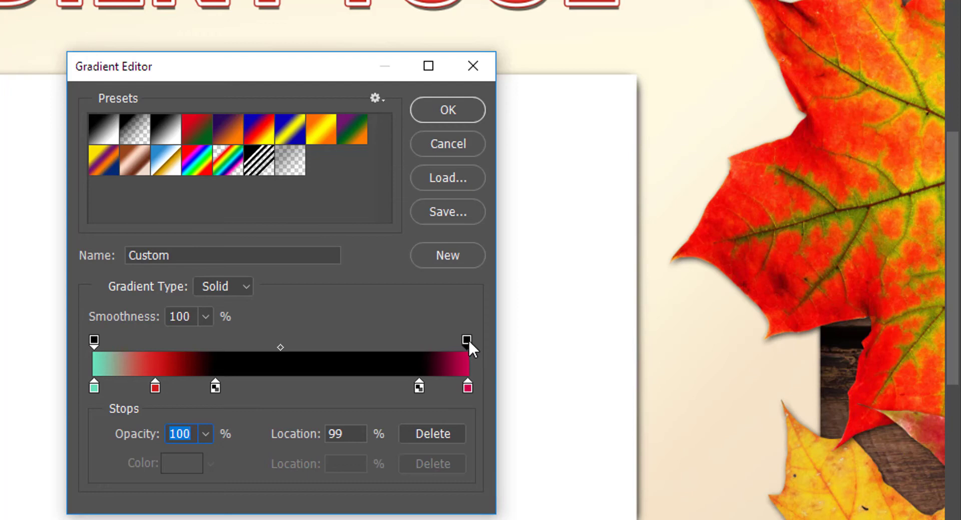
{"action": "left_click_drag", "start_coordinate": [468, 339], "coordinate": [470, 259]}
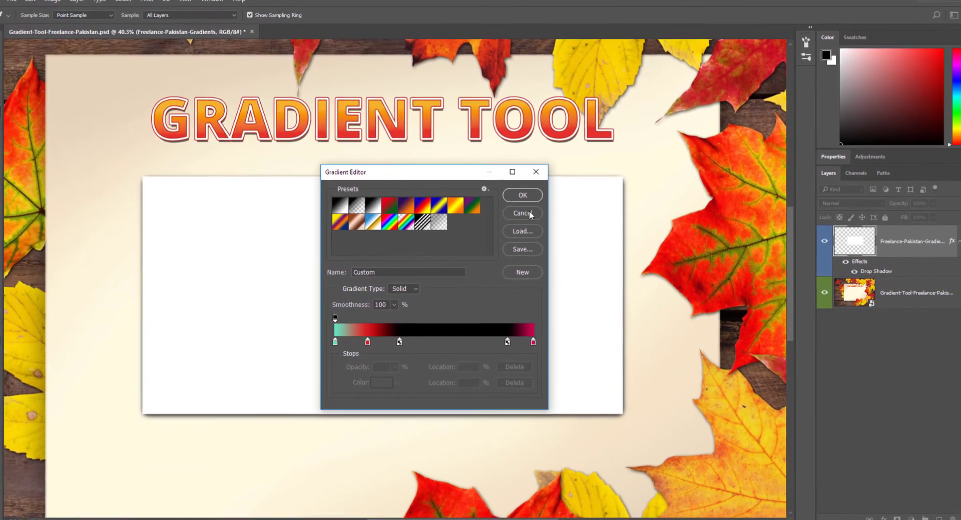
{"action": "left_click", "coordinate": [526, 214]}
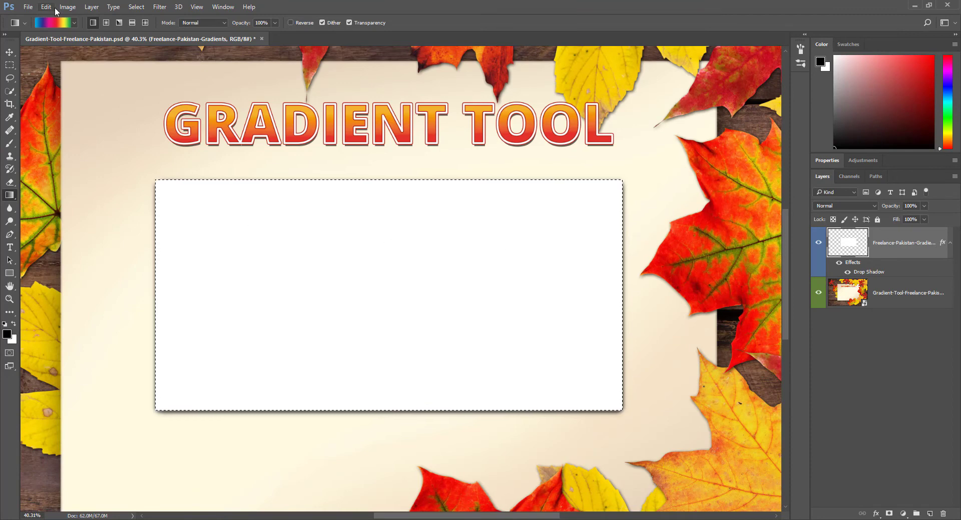
- Set the foreground color to bright blue (0b89ea) and compare the gradient picker's foreground-based presets before and after
{"action": "left_click", "coordinate": [75, 23]}
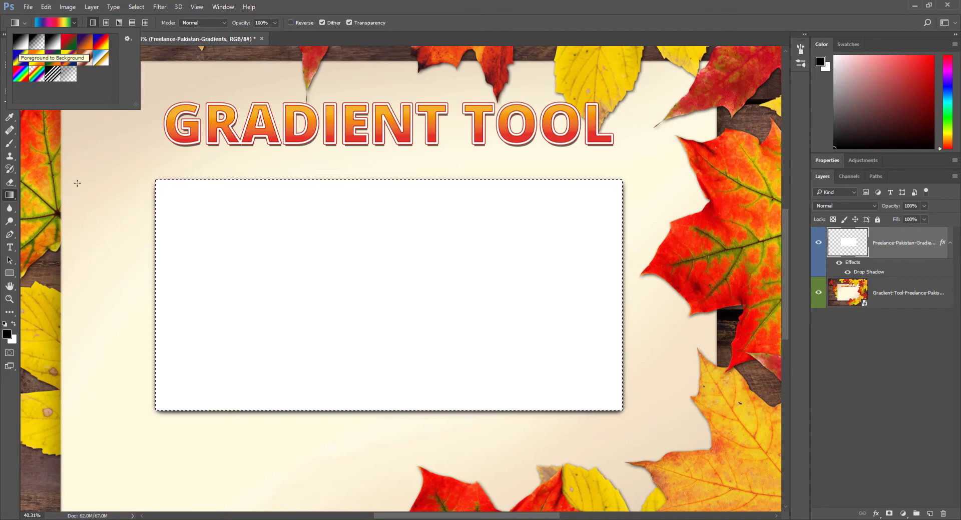
{"action": "left_click", "coordinate": [7, 338]}
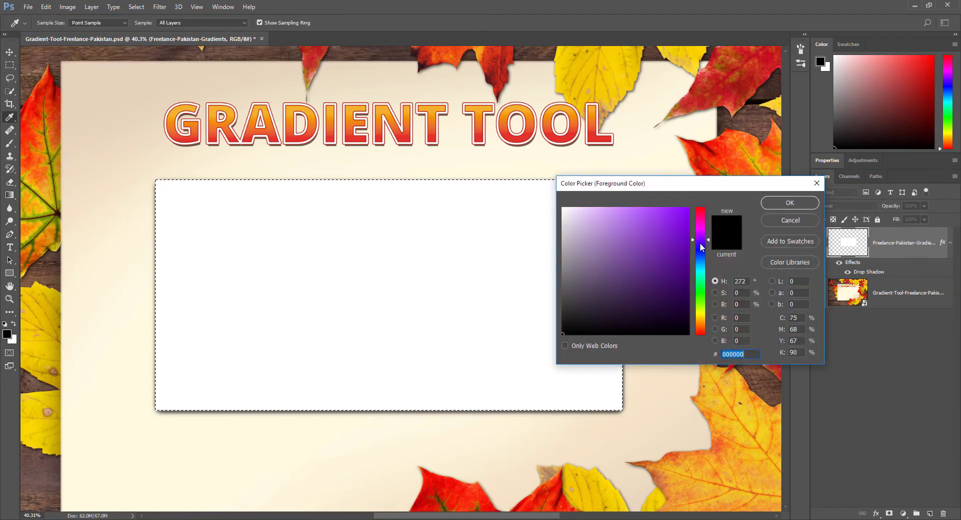
{"action": "left_click", "coordinate": [700, 262]}
{"action": "left_click", "coordinate": [682, 219]}
{"action": "key", "text": "Return"}
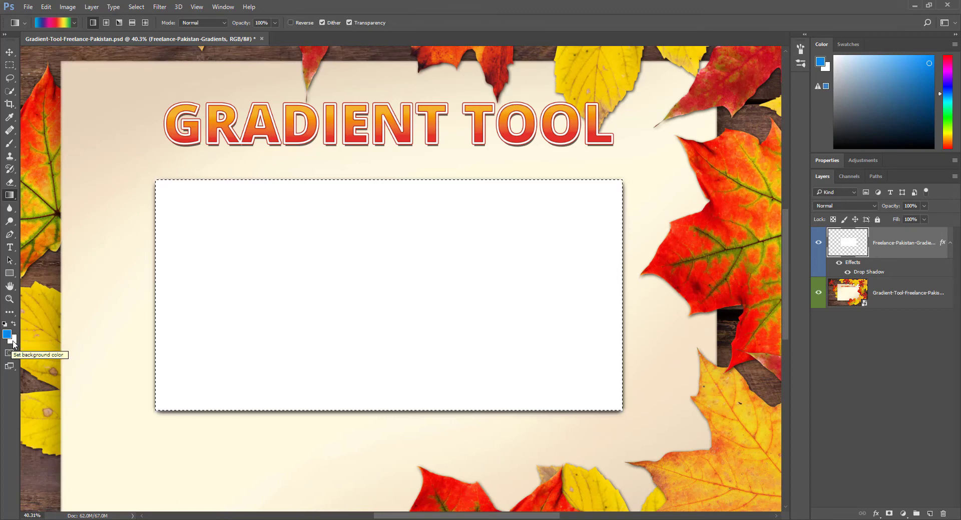
{"action": "left_click", "coordinate": [74, 22]}
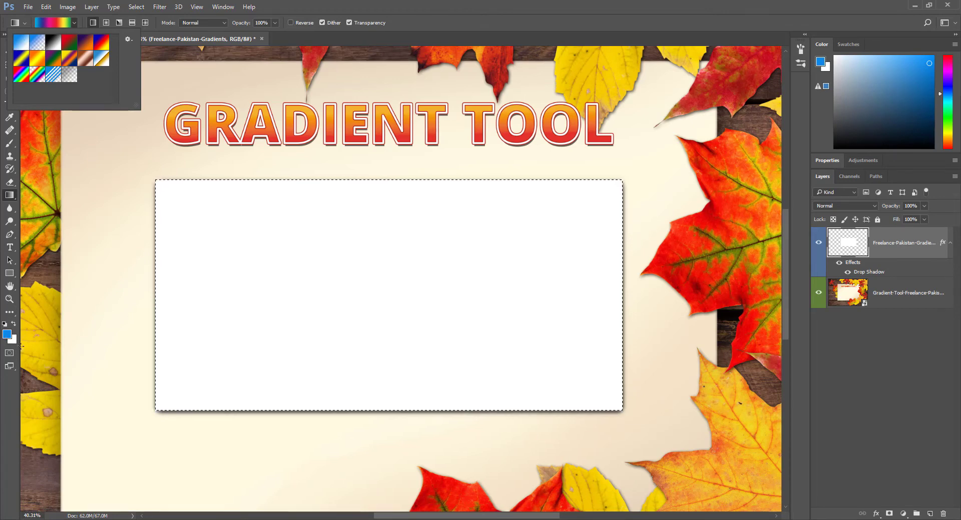
- Change the foreground color to bright green and check the foreground-based presets in the gradient picker
{"action": "left_click", "coordinate": [7, 334]}
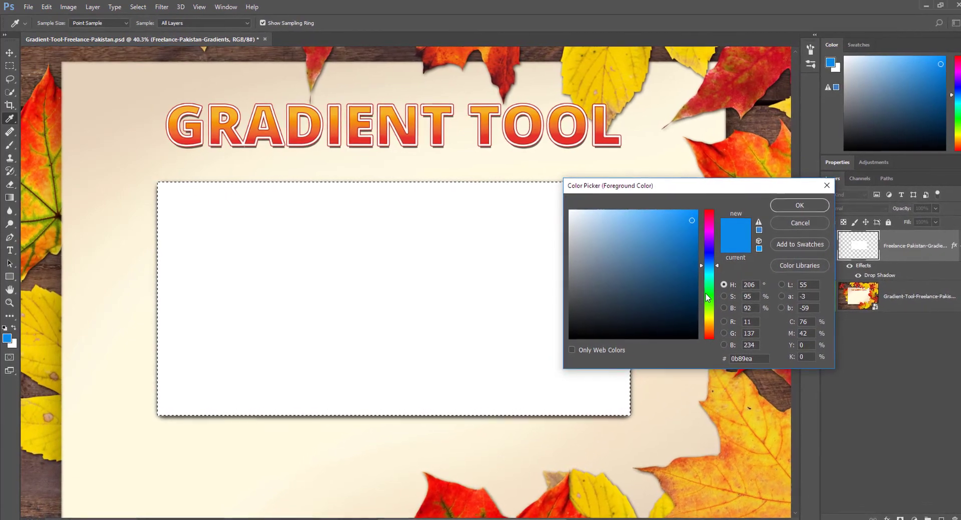
{"action": "left_click", "coordinate": [706, 307]}
{"action": "left_click", "coordinate": [796, 204]}
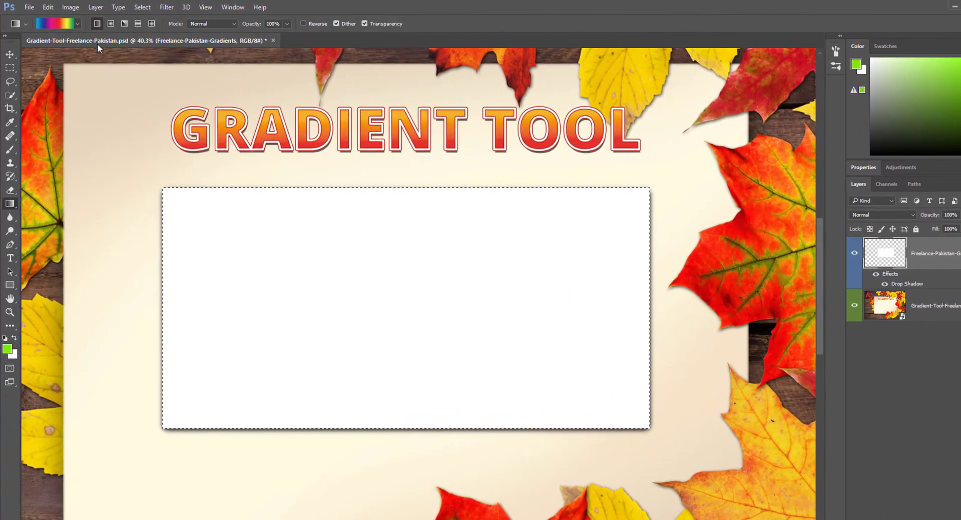
{"action": "left_click", "coordinate": [76, 23]}
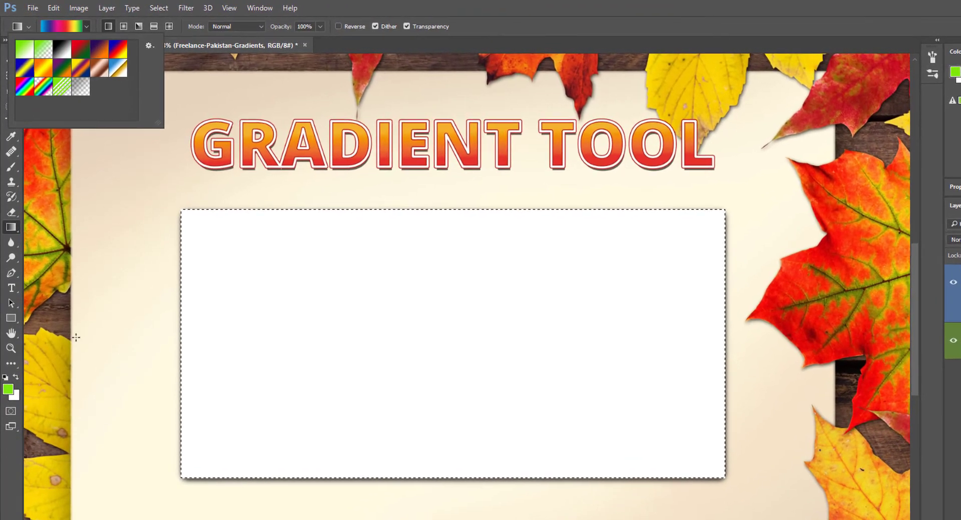
- Set the background color to red
{"action": "left_click", "coordinate": [16, 390]}
{"action": "left_click_drag", "start_coordinate": [843, 279], "coordinate": [847, 271]}
{"action": "left_click", "coordinate": [957, 249]}
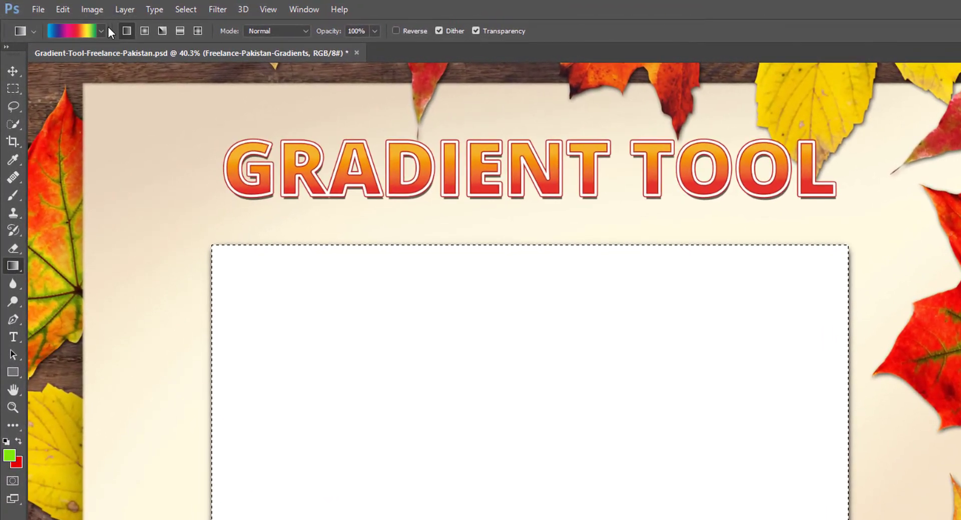
- Append the Color Harmonies 1 library to the gradient picker and enlarge the picker to show all swatches
{"action": "left_click", "coordinate": [99, 30]}
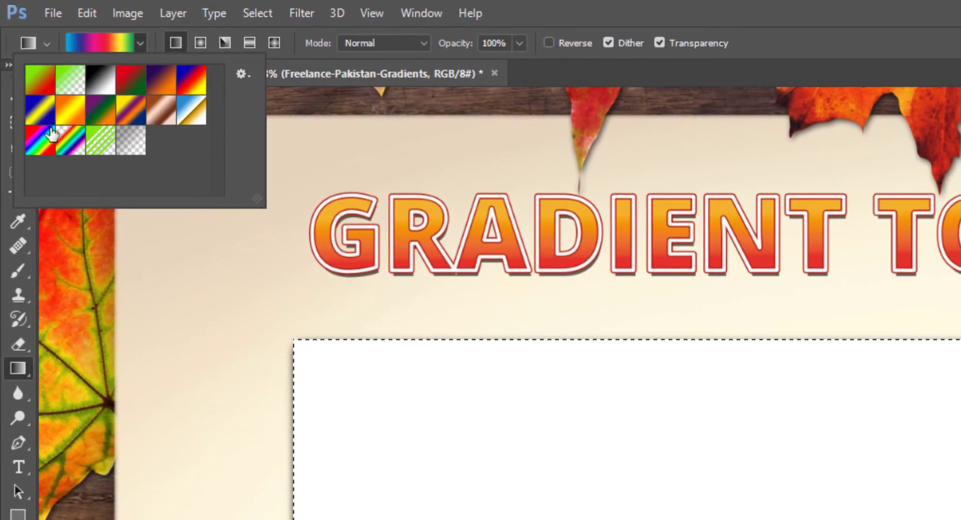
{"action": "left_click", "coordinate": [246, 74]}
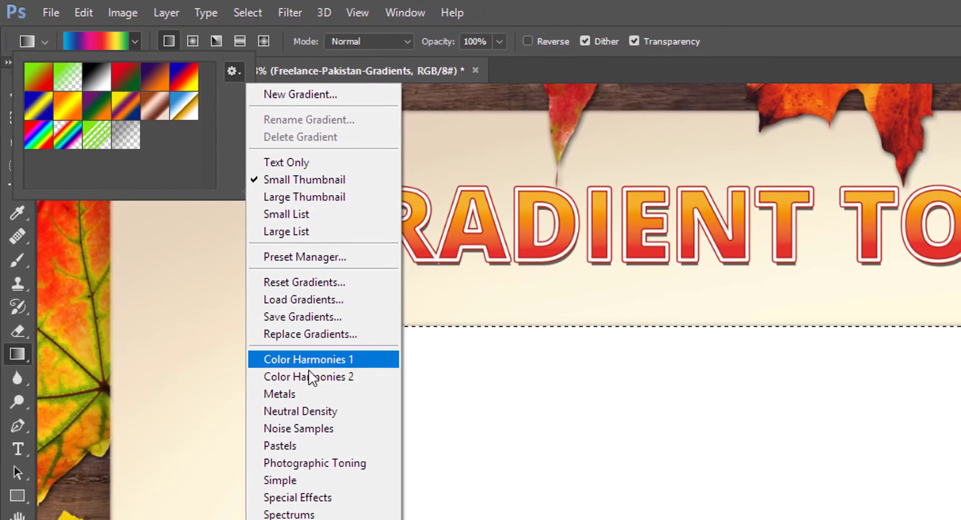
{"action": "left_click", "coordinate": [313, 363]}
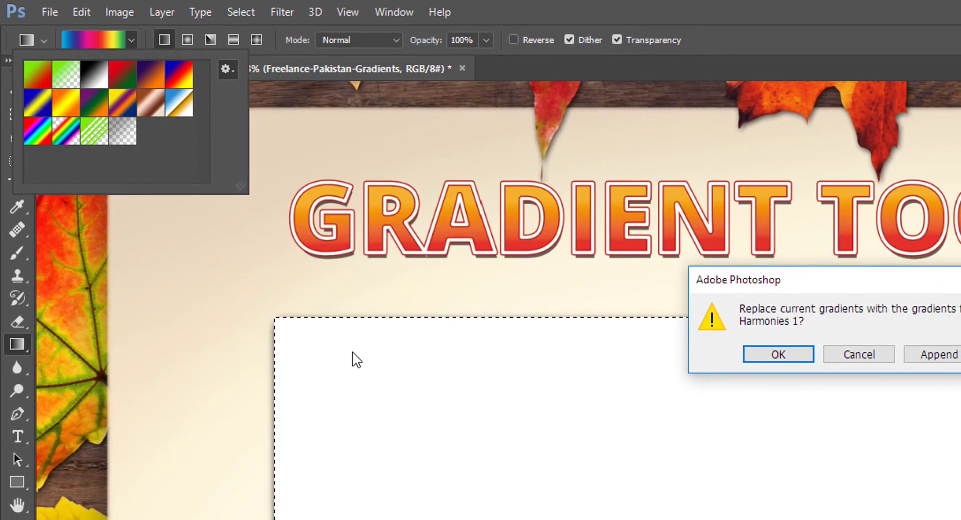
{"action": "left_click", "coordinate": [951, 359]}
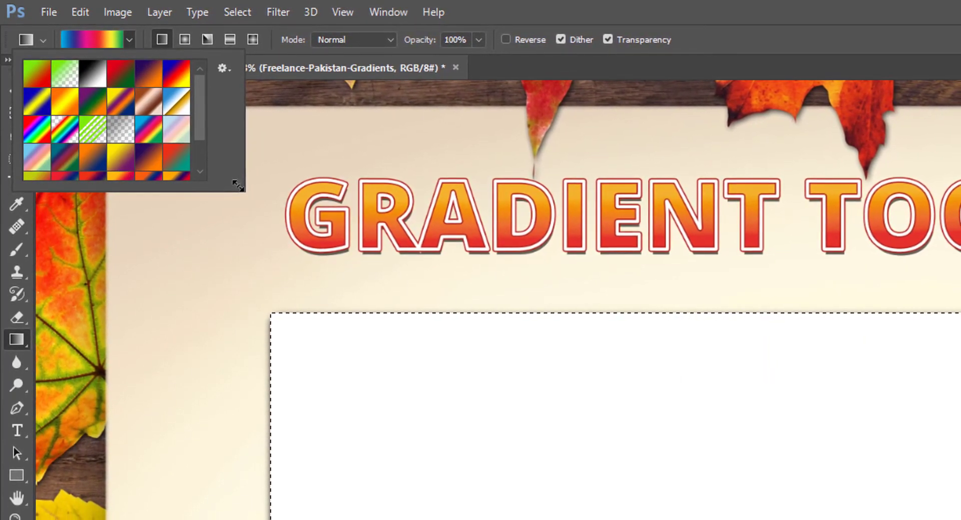
{"action": "left_click_drag", "start_coordinate": [237, 184], "coordinate": [330, 242]}
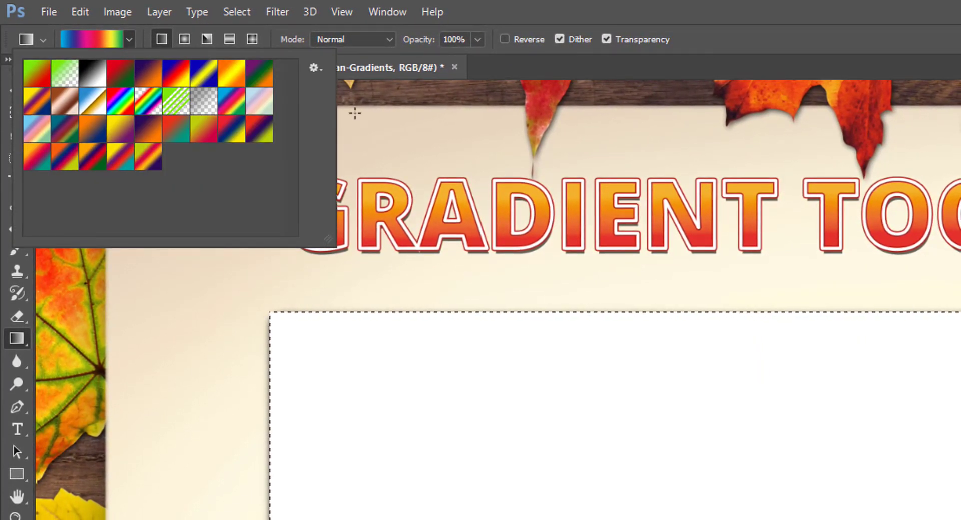
- Append the Metals gradient library to the gradient picker
{"action": "left_click", "coordinate": [314, 68]}
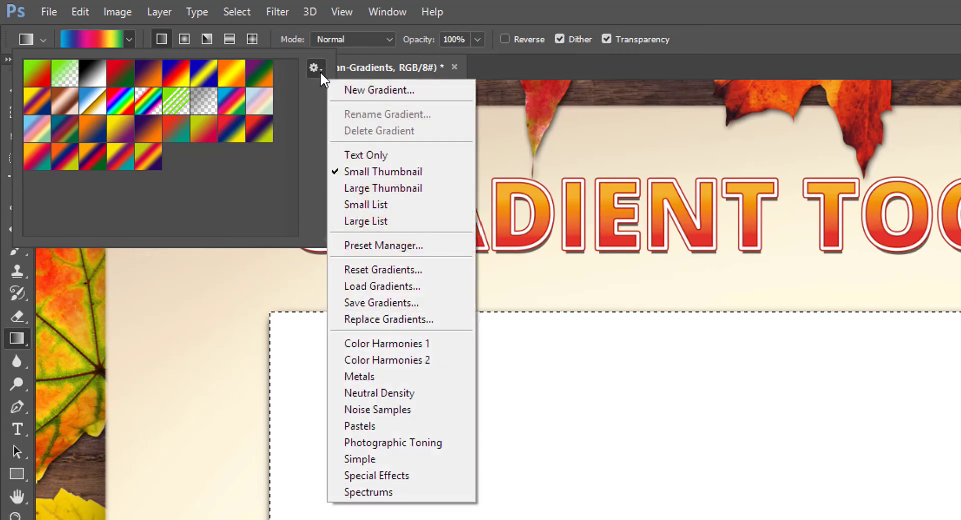
{"action": "left_click", "coordinate": [392, 377]}
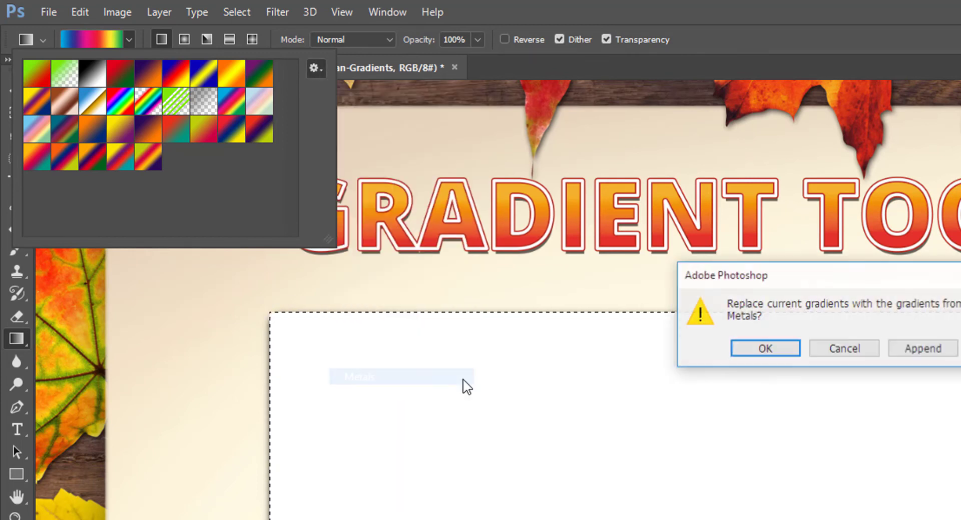
{"action": "left_click", "coordinate": [912, 367]}
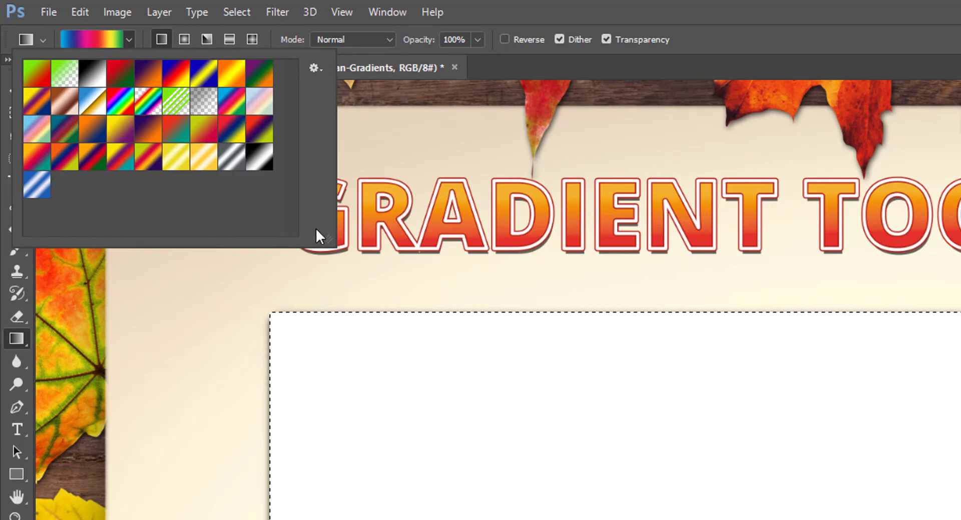
- Append the Special Effects library to the gradient picker and enlarge the picker slightly
{"action": "left_click", "coordinate": [314, 68]}
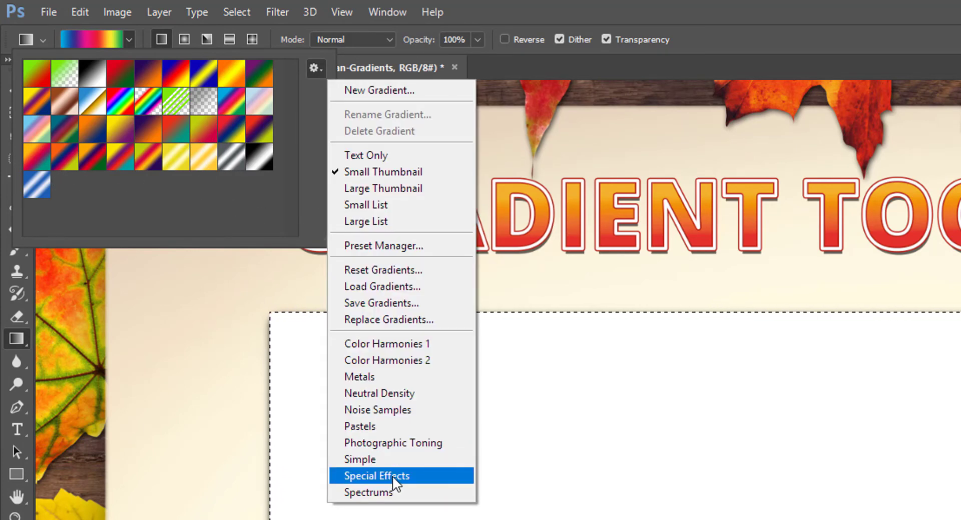
{"action": "left_click", "coordinate": [389, 478]}
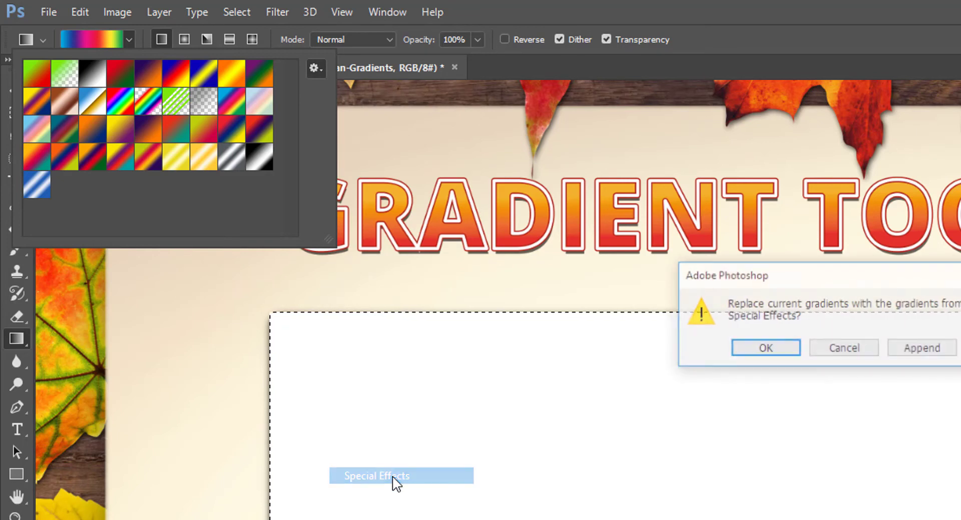
{"action": "left_click", "coordinate": [926, 349]}
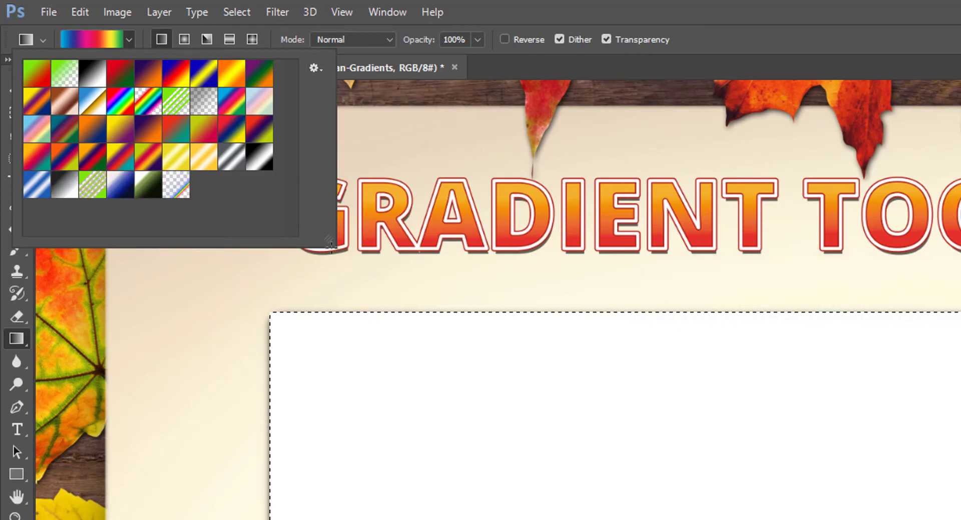
{"action": "left_click_drag", "start_coordinate": [327, 240], "coordinate": [342, 264]}
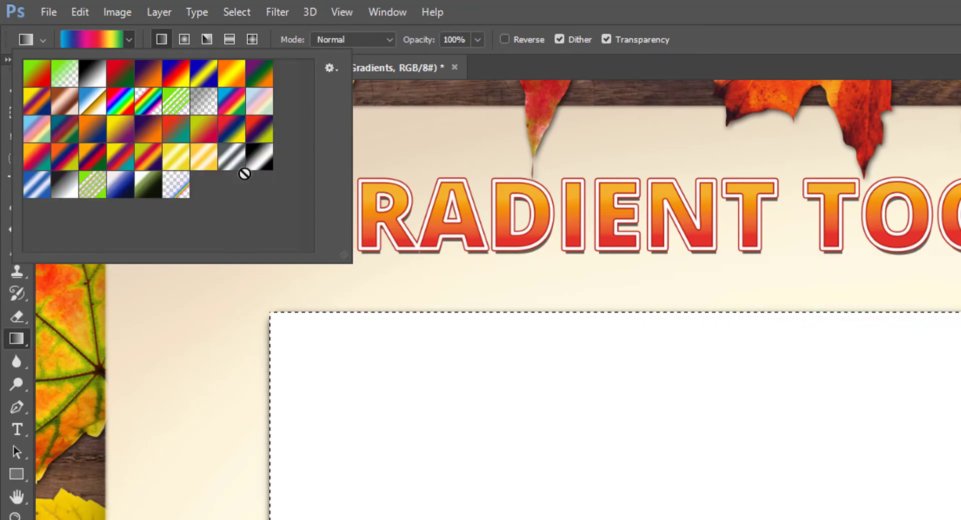
- Reset the gradient picker to the default gradients, replacing all the appended libraries
{"action": "left_click", "coordinate": [331, 66]}
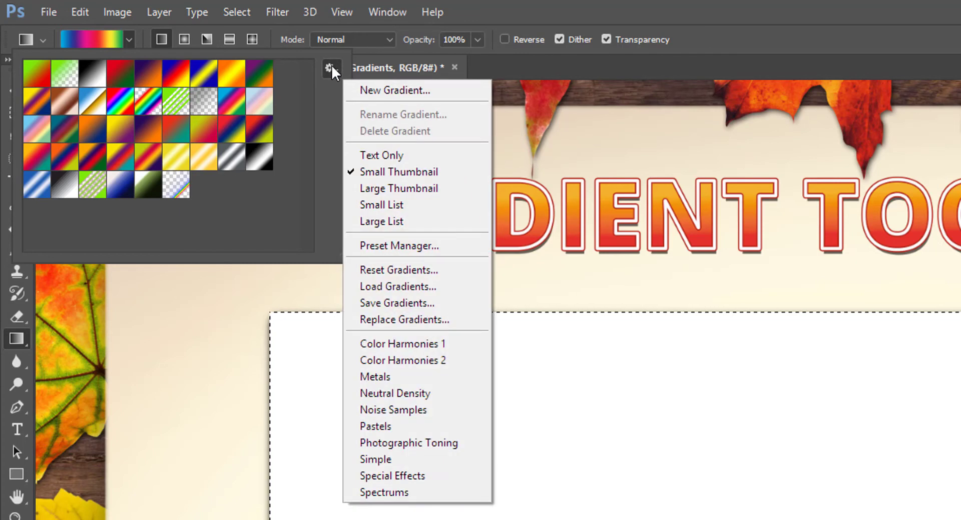
{"action": "left_click", "coordinate": [427, 270]}
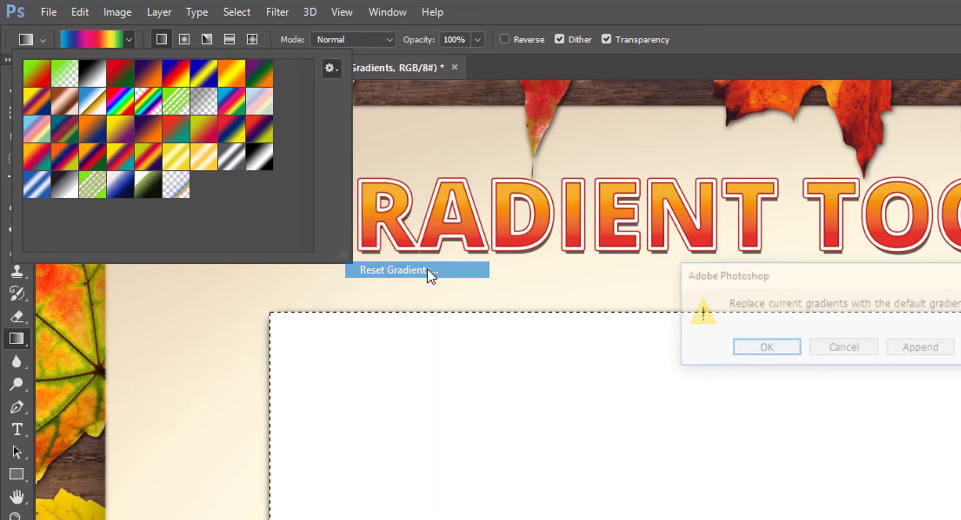
{"action": "left_click", "coordinate": [763, 349]}
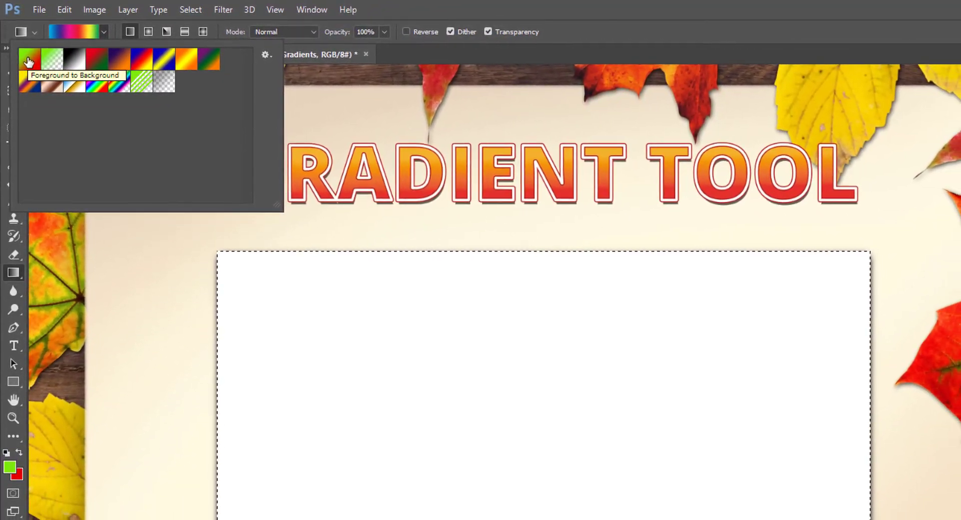
- Choose the Foreground to Background preset, fill the selected white rectangle with a linear gradient from its left edge to its right, and undo it
{"action": "left_click", "coordinate": [27, 59]}
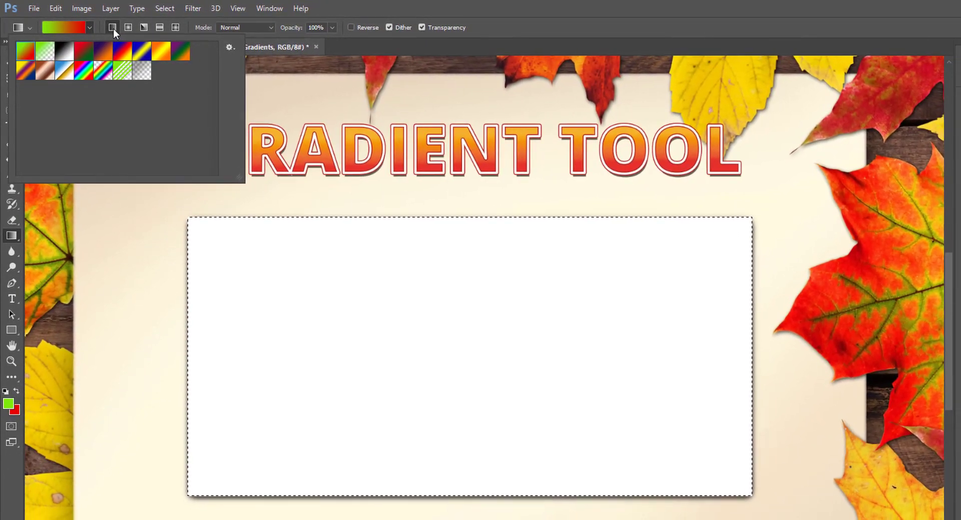
{"action": "left_click", "coordinate": [183, 327]}
{"action": "left_click_drag", "start_coordinate": [182, 329], "coordinate": [727, 214]}
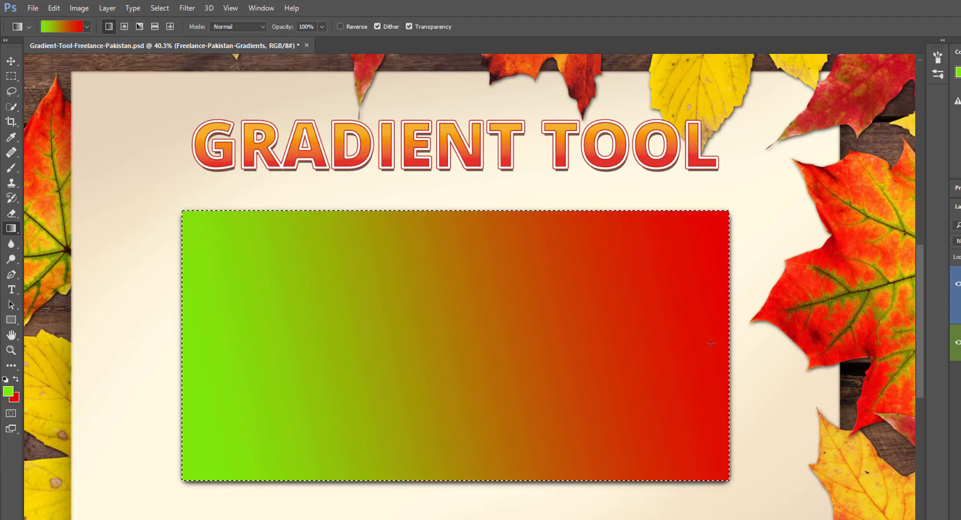
{"action": "key", "text": "ctrl+z"}
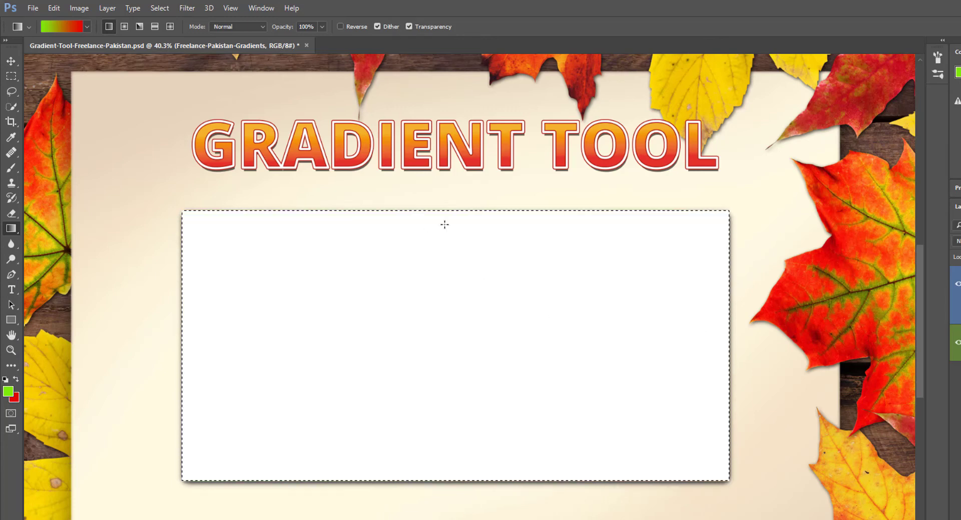
- Fill the selected rectangle with a vertical green-to-red gradient from top to bottom, redraw it from bottom to top, and undo the fill
{"action": "left_click_drag", "start_coordinate": [454, 221], "coordinate": [452, 485]}
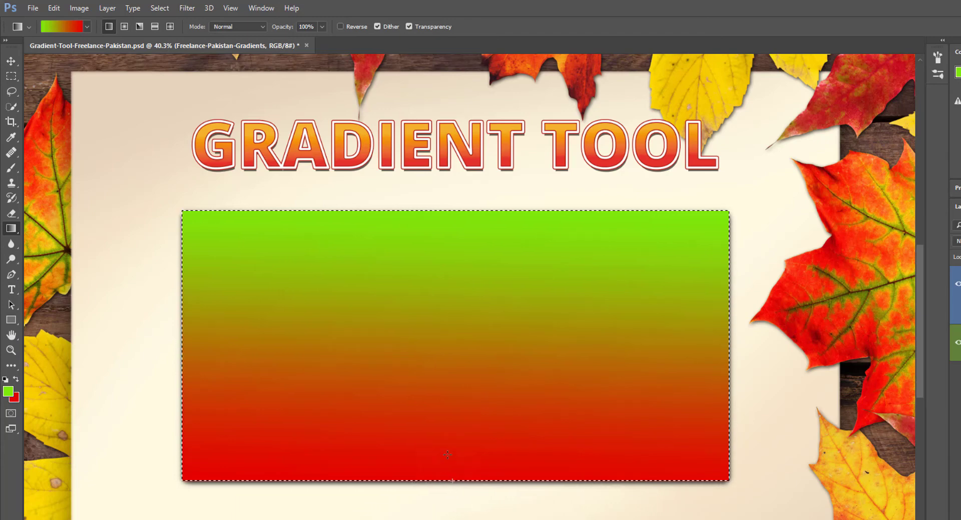
{"action": "left_click_drag", "start_coordinate": [448, 454], "coordinate": [454, 210]}
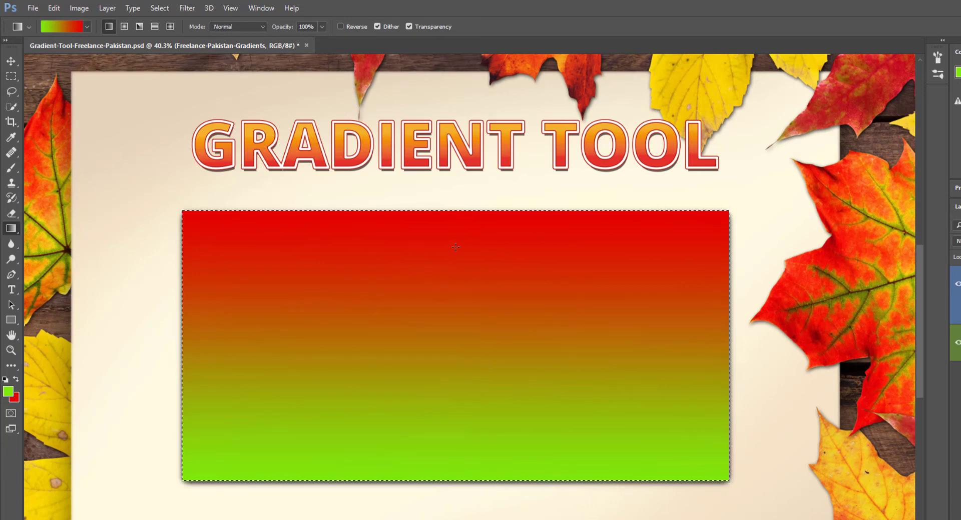
{"action": "key", "text": "ctrl+z"}
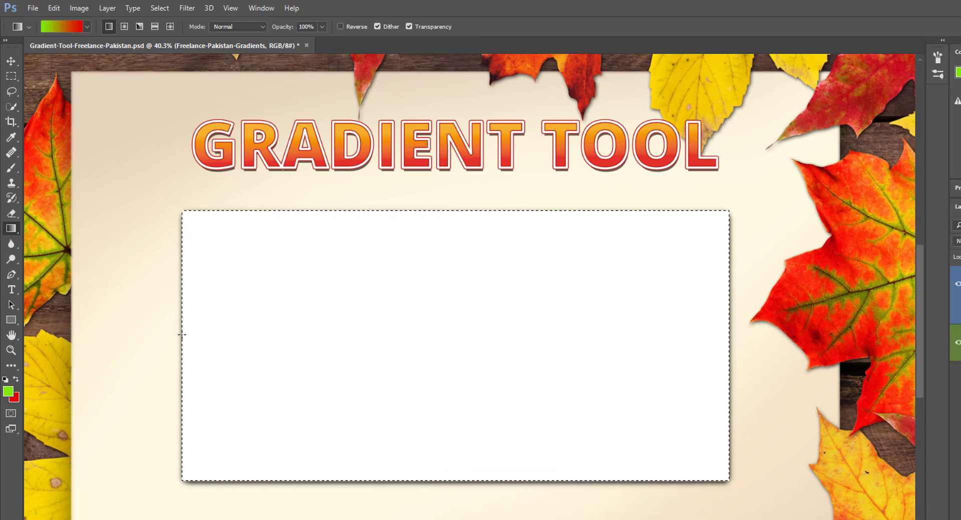
- Draw a perfectly horizontal green-to-red linear gradient across the full width of the selected rectangle and undo it
{"action": "left_click_drag", "start_coordinate": [271, 337], "coordinate": [632, 248]}
{"action": "mouse_move", "coordinate": [637, 340]}
{"action": "left_mouse_down"}
{"action": "mouse_move", "coordinate": [714, 337]}
{"action": "mouse_move", "coordinate": [328, 337]}
{"action": "mouse_move", "coordinate": [640, 338]}
{"action": "left_mouse_up"}
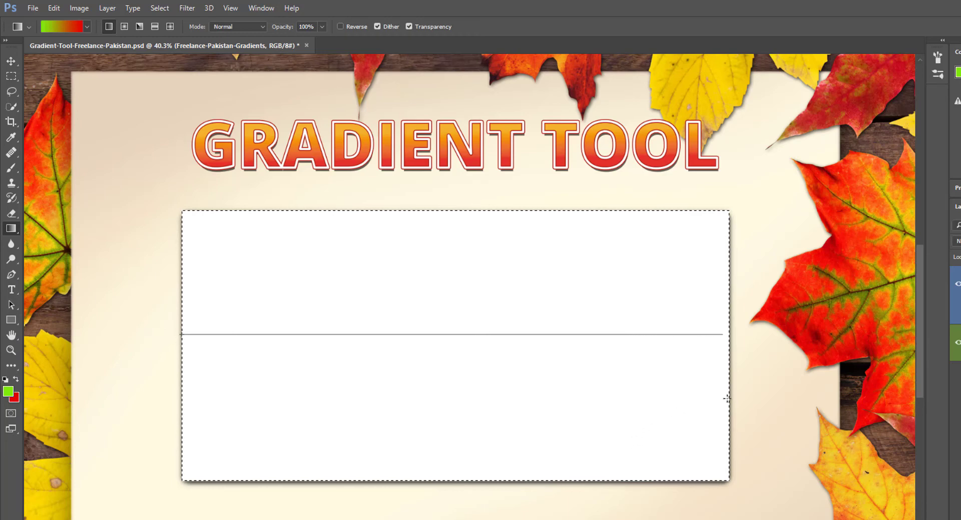
{"action": "left_click_drag", "start_coordinate": [729, 398], "coordinate": [726, 397]}
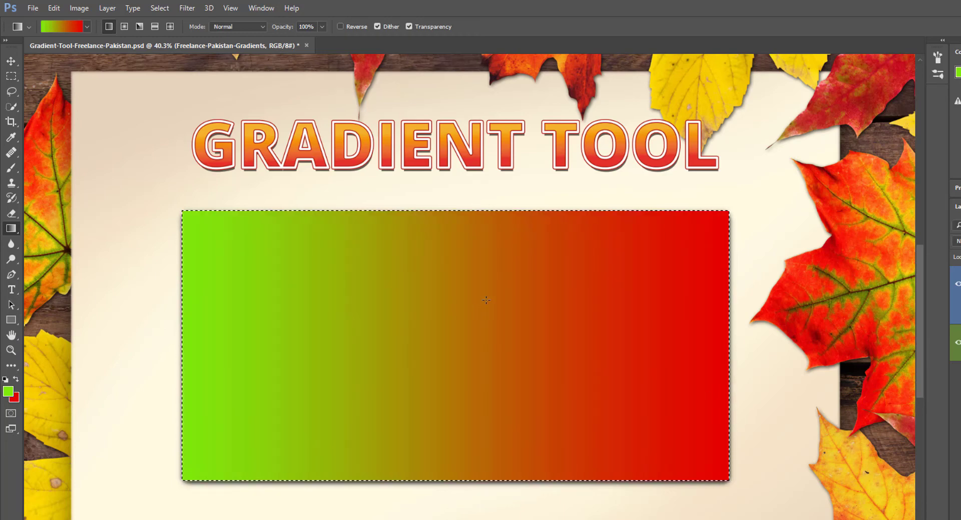
{"action": "key", "text": "ctrl+z"}
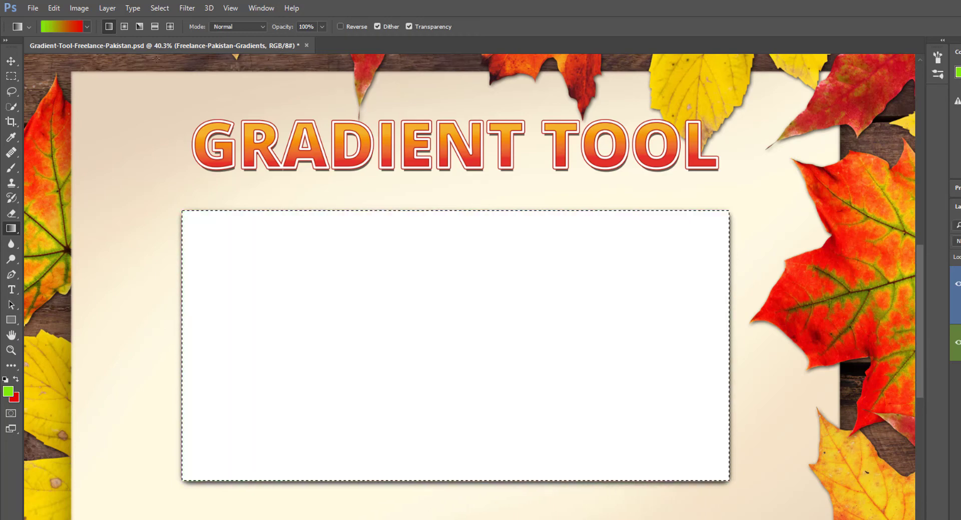
- Choose the green-to-transparent foreground preset, draw it horizontally across the selected rectangle, and undo the fill
{"action": "left_click", "coordinate": [87, 27]}
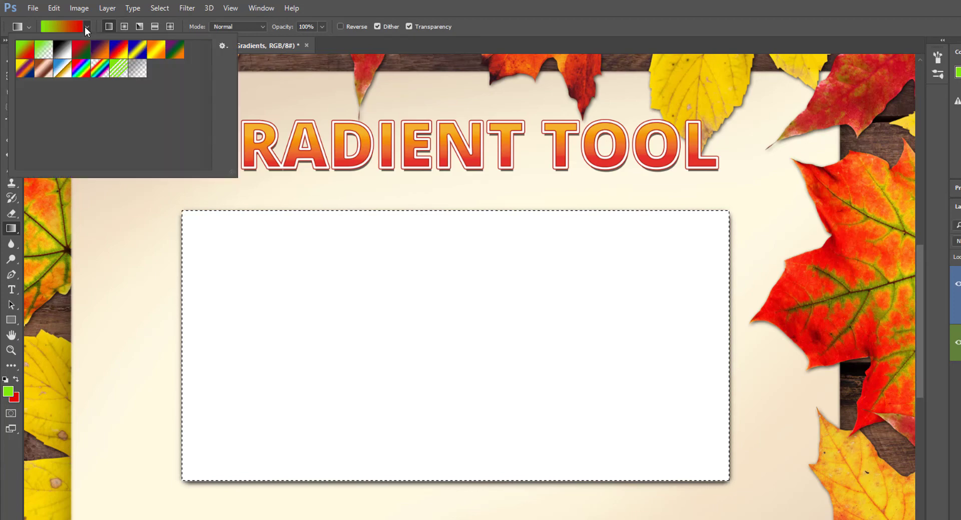
{"action": "left_click", "coordinate": [44, 50]}
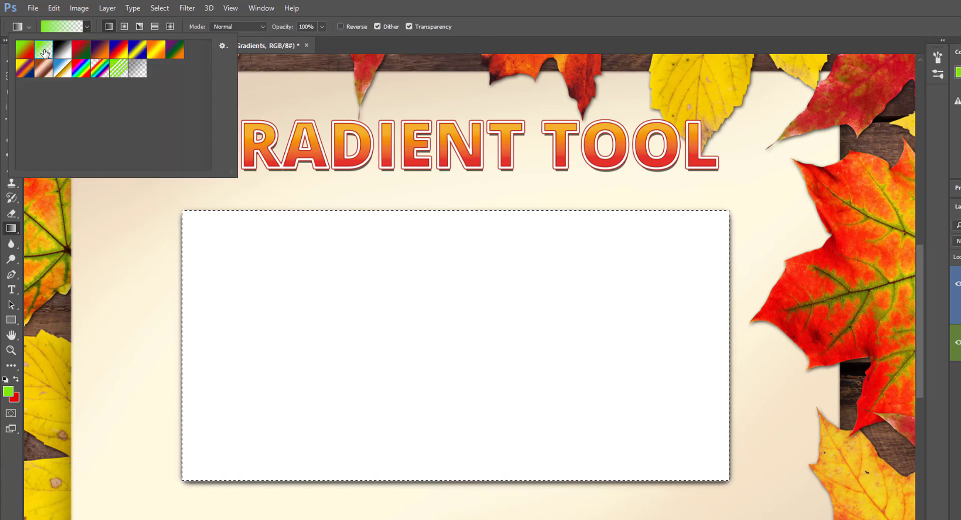
{"action": "left_click", "coordinate": [488, 7]}
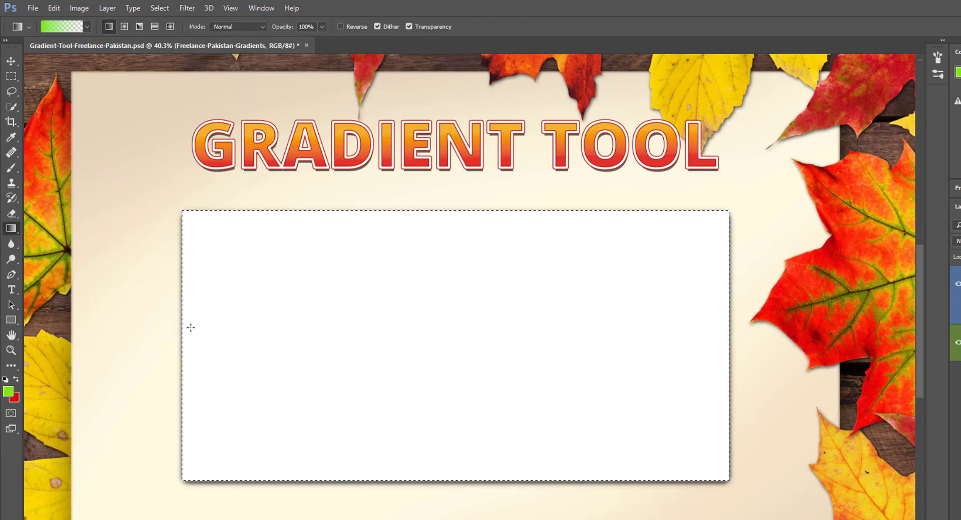
{"action": "left_click_drag", "start_coordinate": [190, 328], "coordinate": [723, 328]}
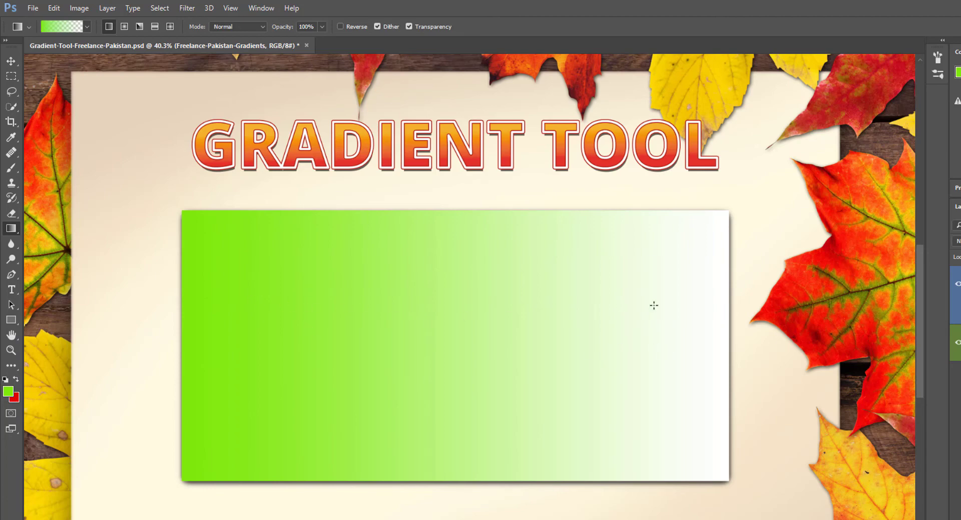
{"action": "key", "text": "ctrl+z"}
- Choose the black-to-white preset, draw it vertically from the top to the bottom of the selected rectangle, and undo the fill
{"action": "left_click", "coordinate": [87, 27]}
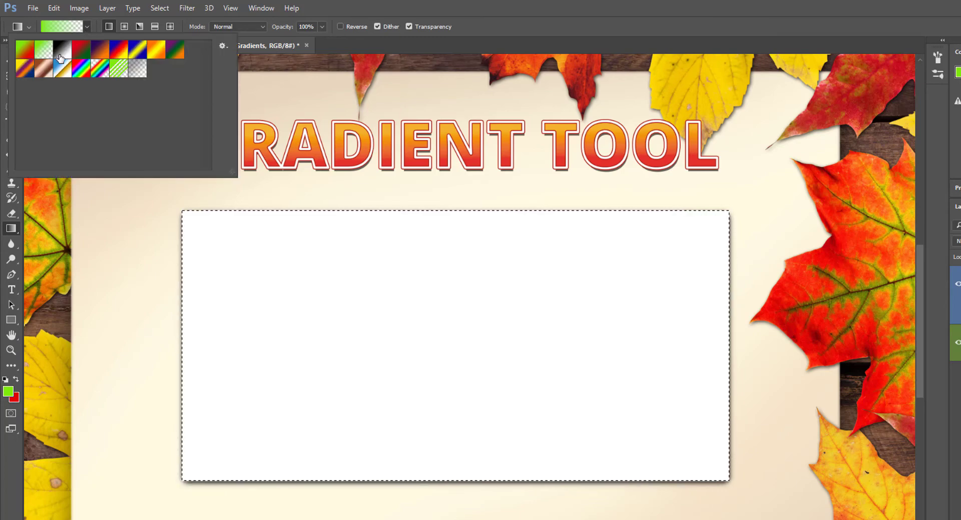
{"action": "left_click", "coordinate": [62, 50]}
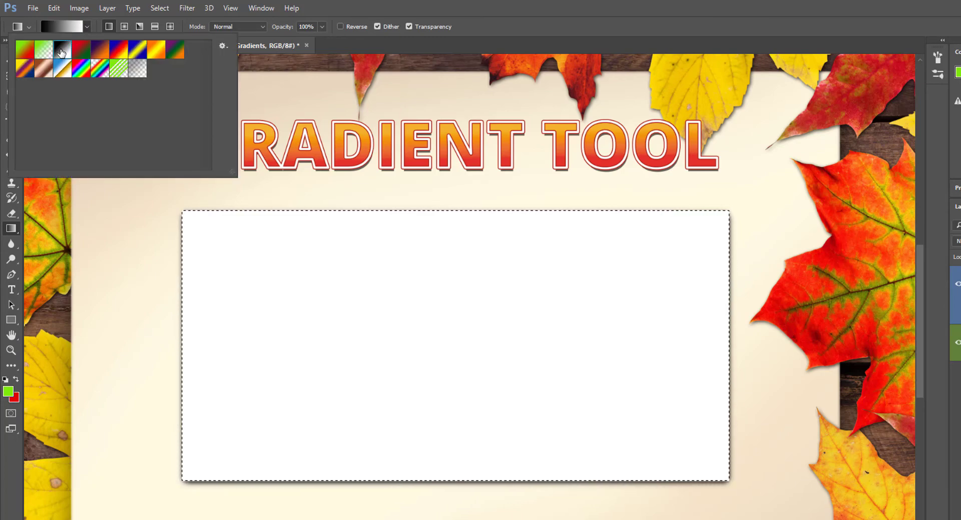
{"action": "left_click", "coordinate": [439, 219]}
{"action": "left_click_drag", "start_coordinate": [439, 219], "coordinate": [439, 423]}
{"action": "left_click_drag", "start_coordinate": [435, 463], "coordinate": [444, 449]}
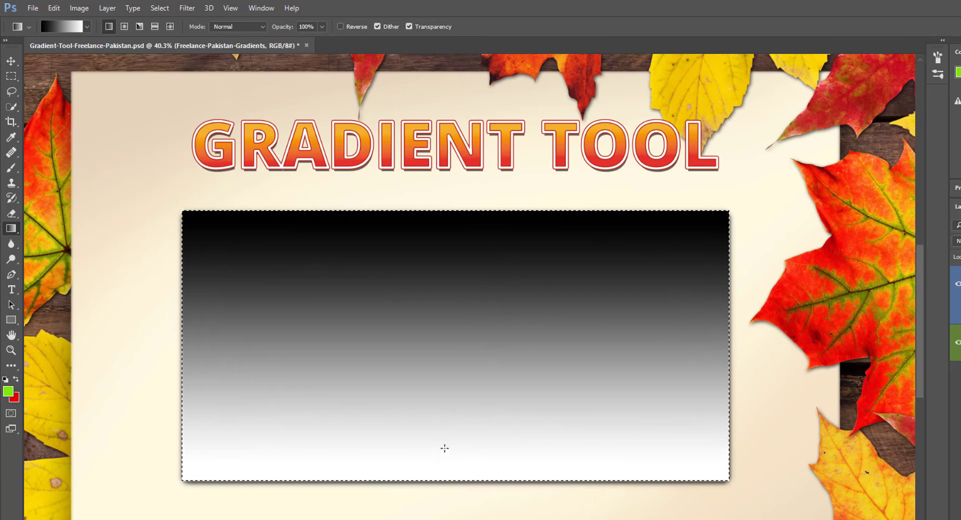
{"action": "key", "text": "ctrl+z"}
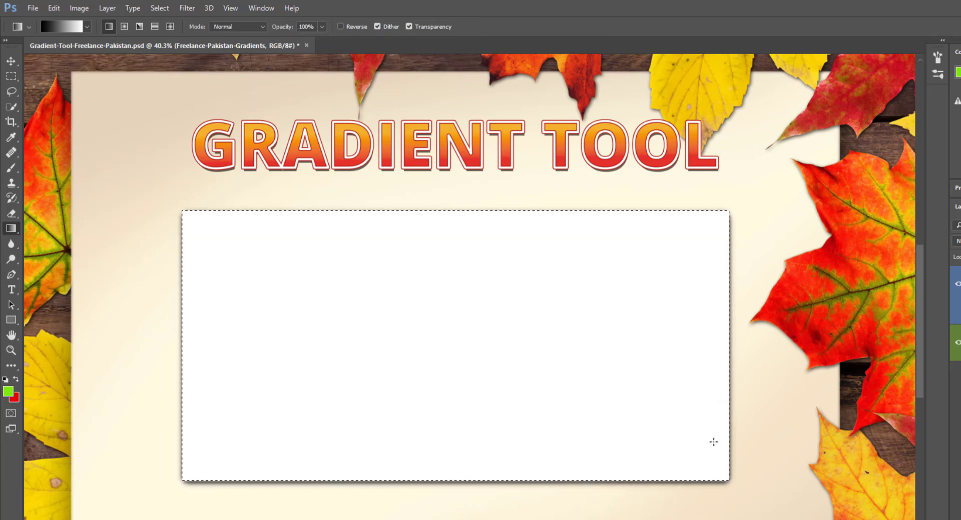
- Try the black-to-white gradient diagonally from the rectangle's lower-right to upper-left corner and horizontally from left to right, undoing each fill
{"action": "left_click_drag", "start_coordinate": [699, 452], "coordinate": [197, 221]}
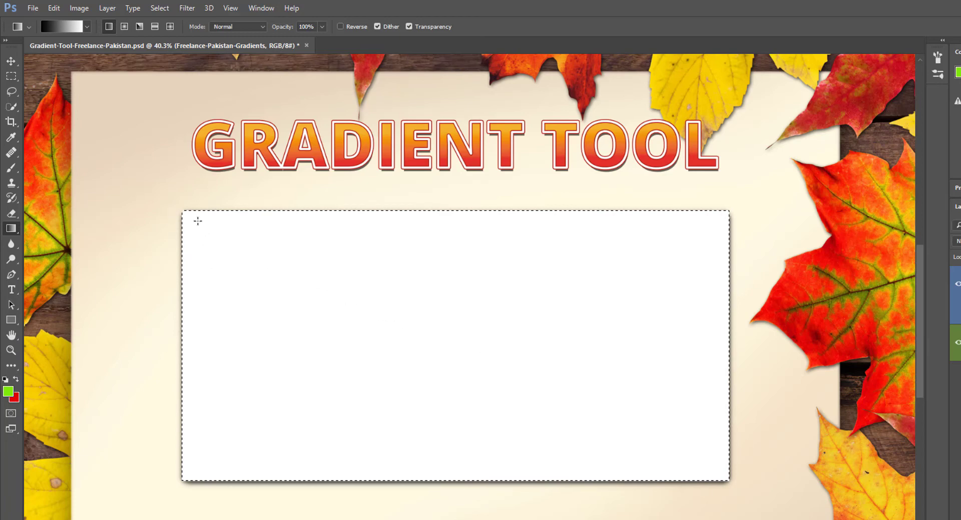
{"action": "key", "text": "ctrl+z"}
{"action": "left_click_drag", "start_coordinate": [257, 326], "coordinate": [654, 329]}
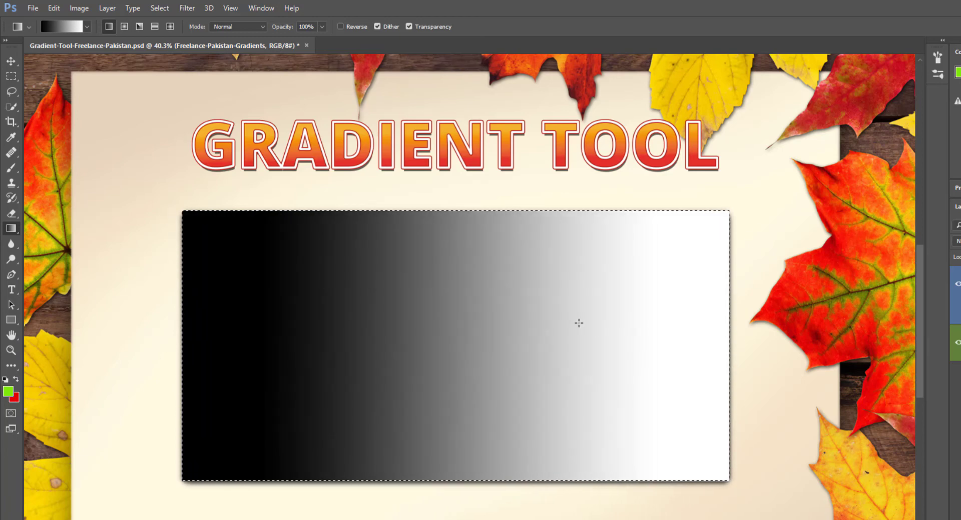
{"action": "key", "text": "ctrl+z"}
- Choose the Foreground to Background preset and switch the gradient type to Radial
{"action": "left_click", "coordinate": [87, 27]}
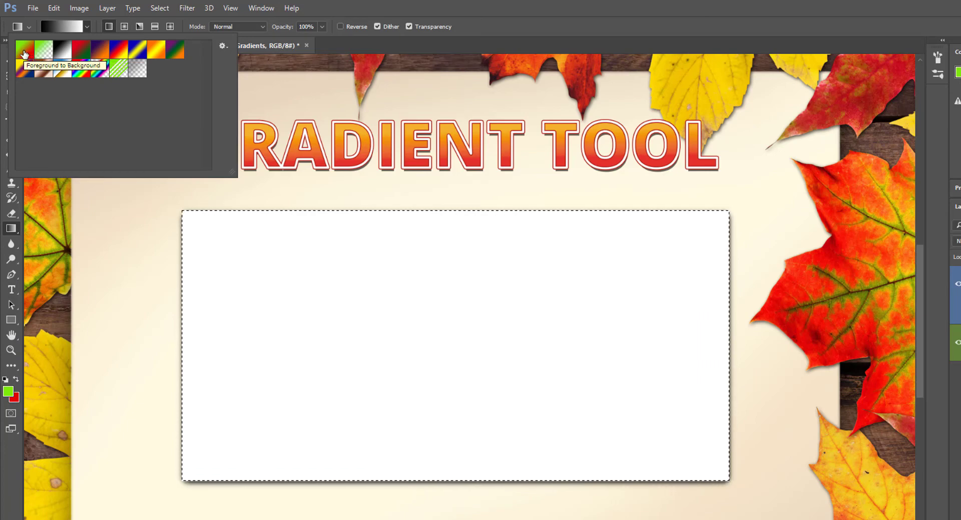
{"action": "left_click", "coordinate": [25, 54]}
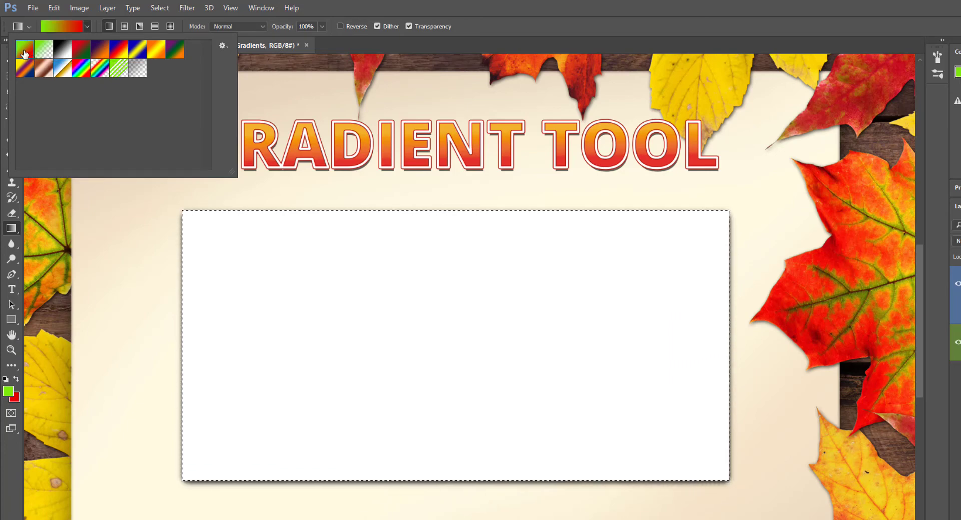
{"action": "left_click", "coordinate": [123, 26]}
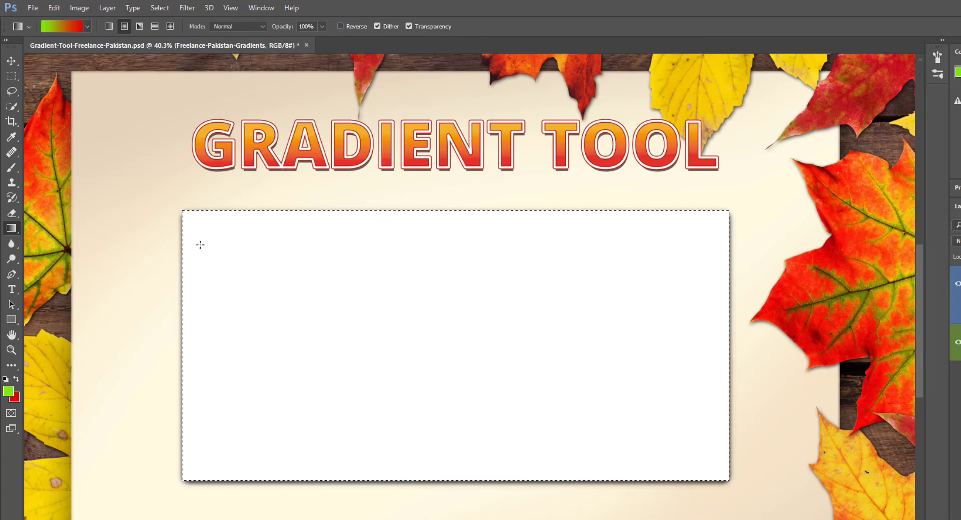
- Draw a radial gradient from the rectangle's upper-left corner and a smaller one starting inside it, undoing each fill
{"action": "left_click_drag", "start_coordinate": [204, 222], "coordinate": [684, 425]}
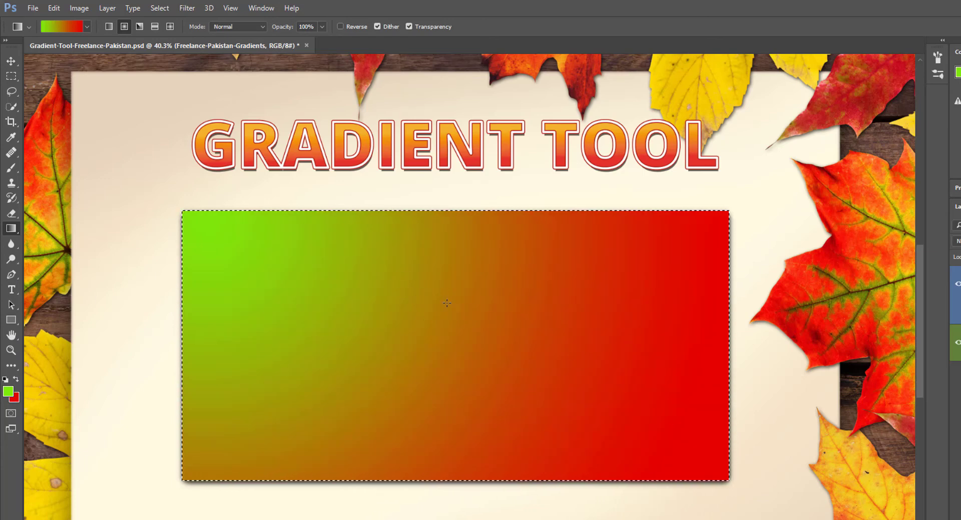
{"action": "key", "text": "ctrl+z"}
{"action": "left_click_drag", "start_coordinate": [364, 304], "coordinate": [535, 353]}
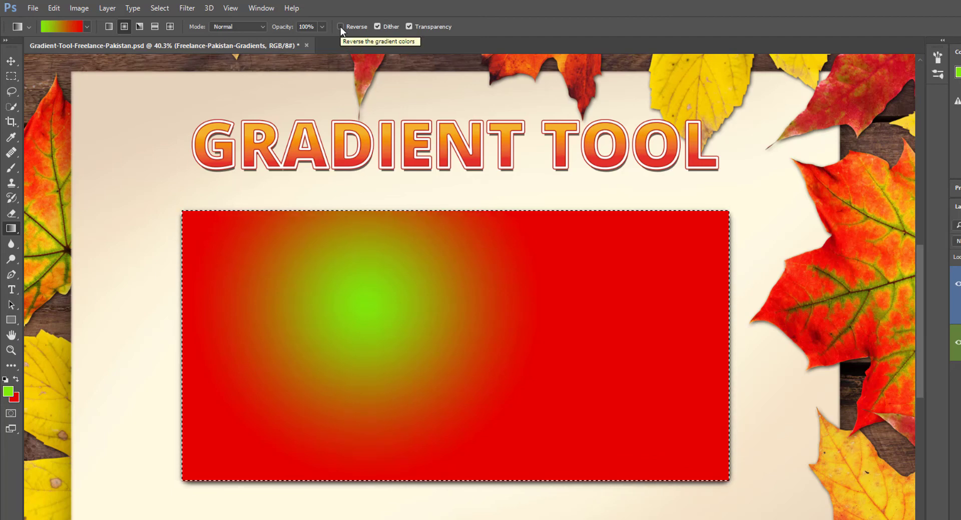
{"action": "key", "text": "ctrl+z"}
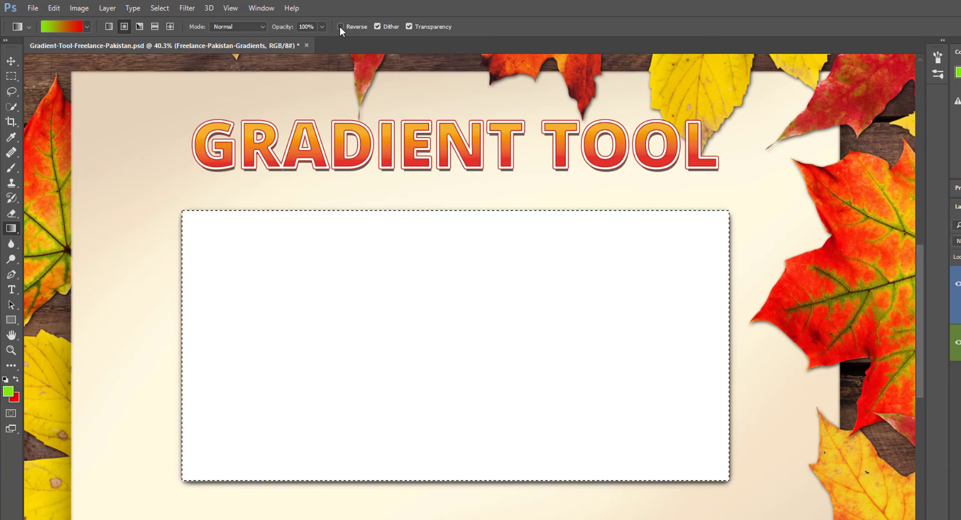
- Enable Reverse for the gradient, draw a red-centred radial gradient in the upper-left part of the selected rectangle, and undo the fill
{"action": "left_click", "coordinate": [340, 26]}
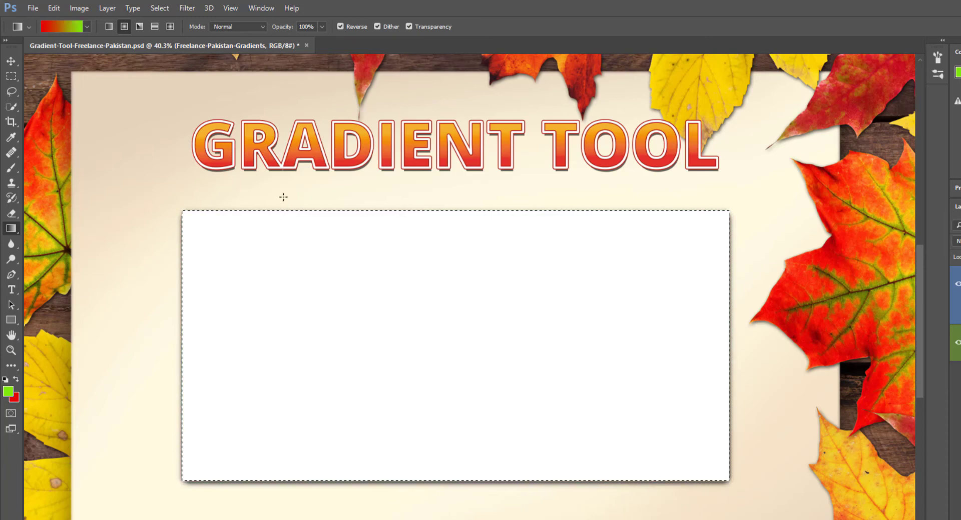
{"action": "left_click_drag", "start_coordinate": [270, 281], "coordinate": [446, 338]}
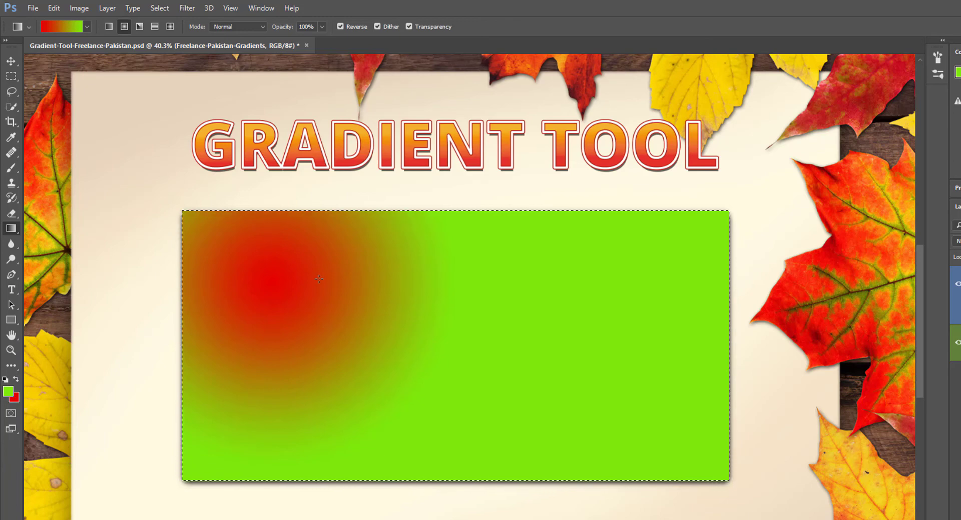
{"action": "key", "text": "ctrl+z"}
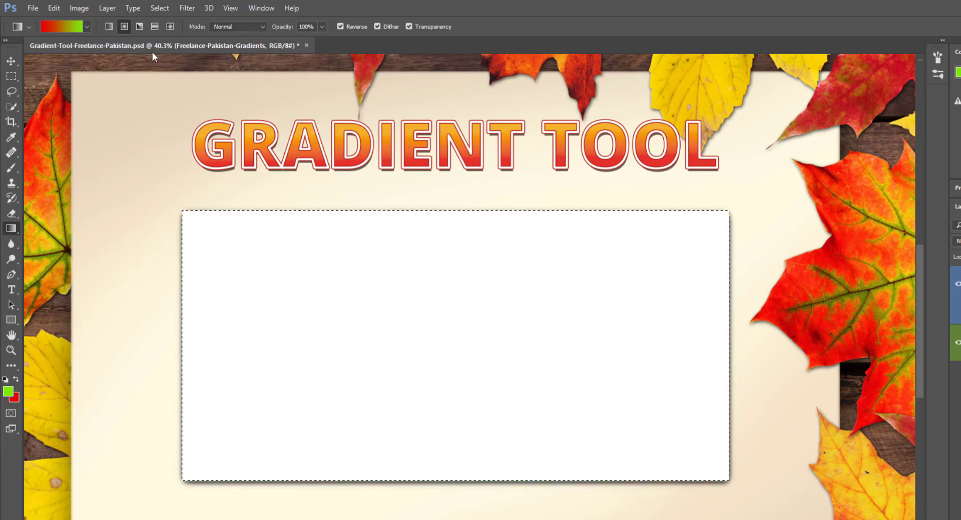
- Switch the gradient type to Angle and try angle gradients in the selected rectangle, one drawn horizontally across it and others diagonally, undoing each fill
{"action": "left_click", "coordinate": [139, 26]}
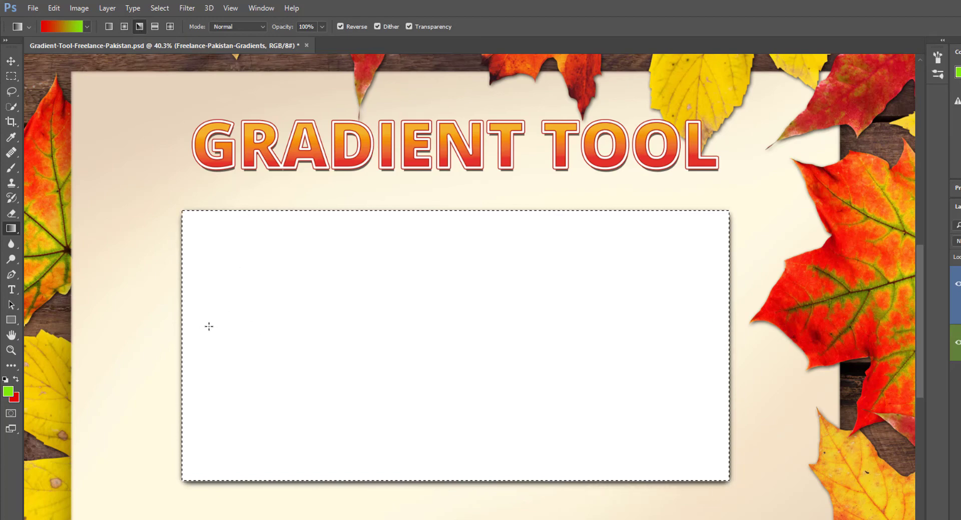
{"action": "left_click_drag", "start_coordinate": [209, 326], "coordinate": [707, 326]}
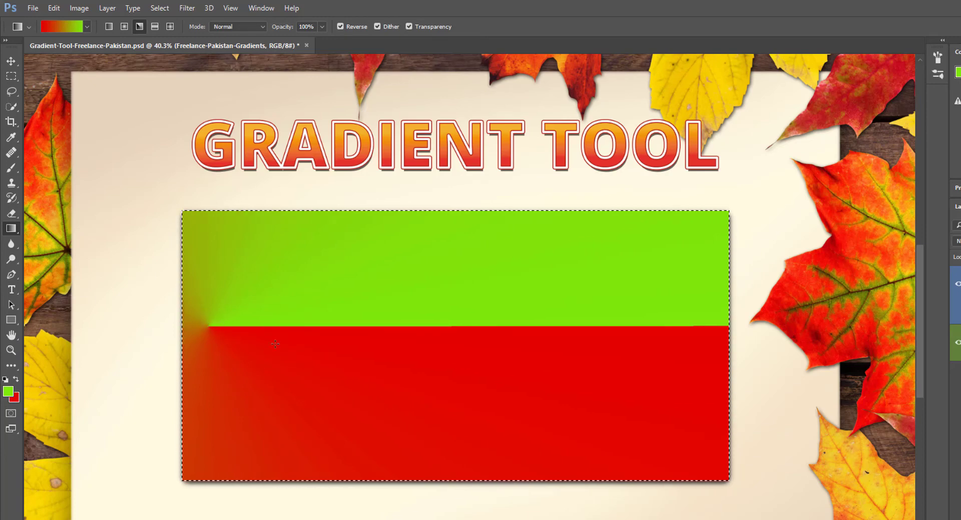
{"action": "key", "text": "ctrl+z"}
{"action": "left_click_drag", "start_coordinate": [454, 243], "coordinate": [322, 315]}
{"action": "key", "text": "ctrl+z"}
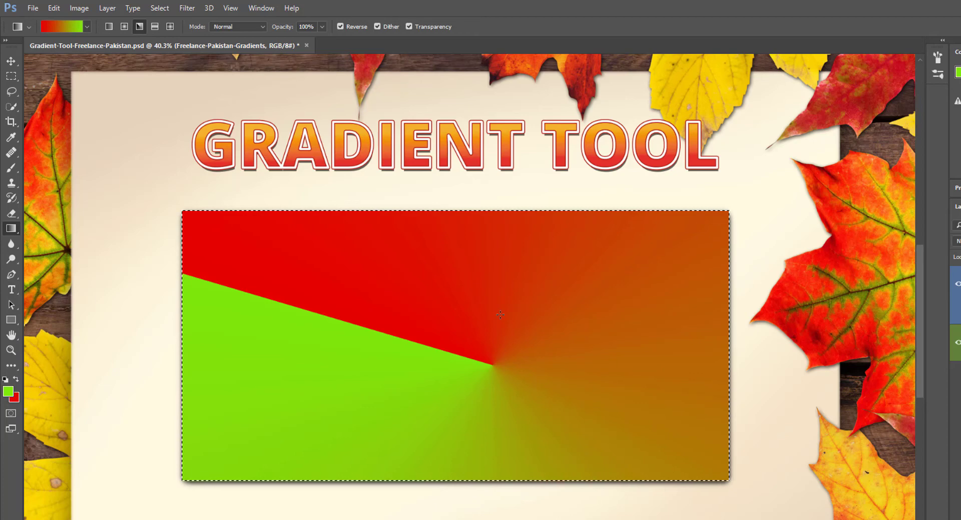
{"action": "key", "text": "ctrl+z"}
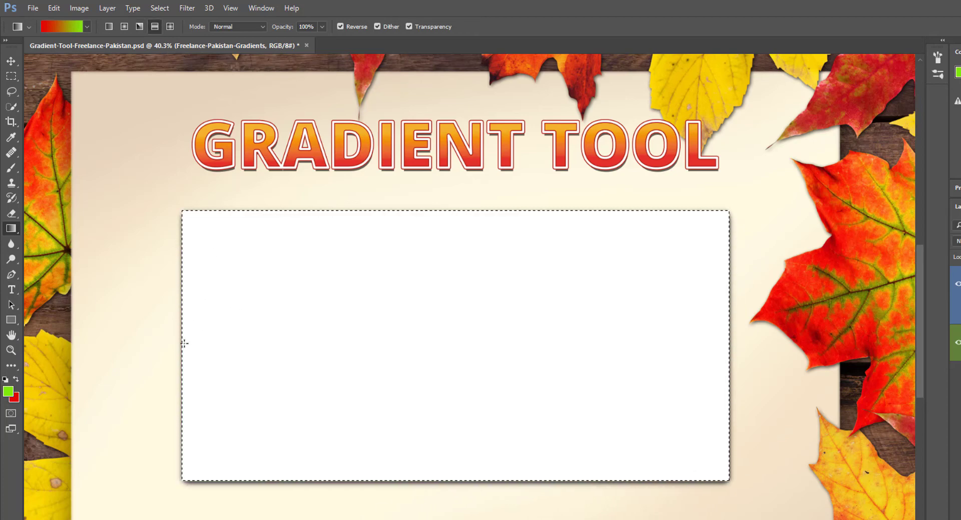
- Try Reflected gradients in the selected rectangle, one across its full width, shorter ones leftward and rightward, and one downward, undoing each fill
{"action": "left_click_drag", "start_coordinate": [187, 343], "coordinate": [723, 343]}
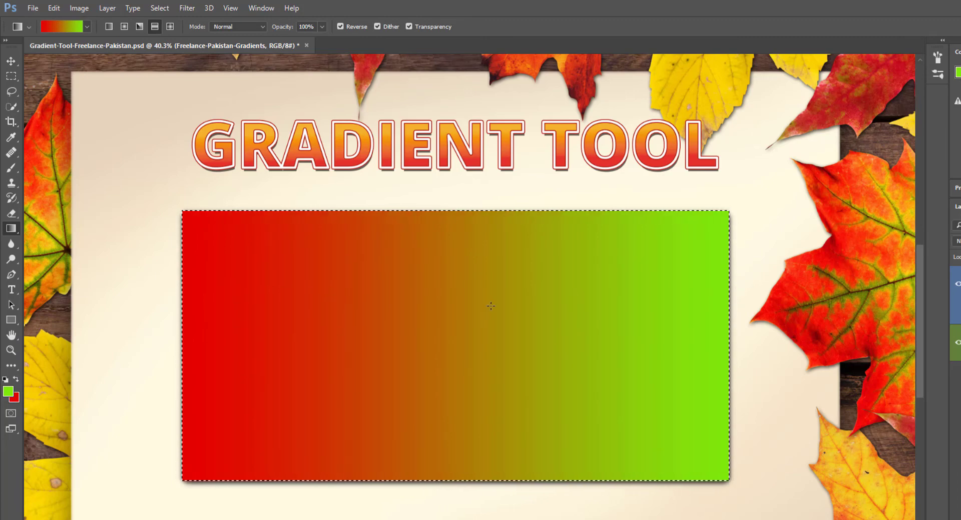
{"action": "key", "text": "ctrl+z"}
{"action": "left_click_drag", "start_coordinate": [504, 325], "coordinate": [377, 322]}
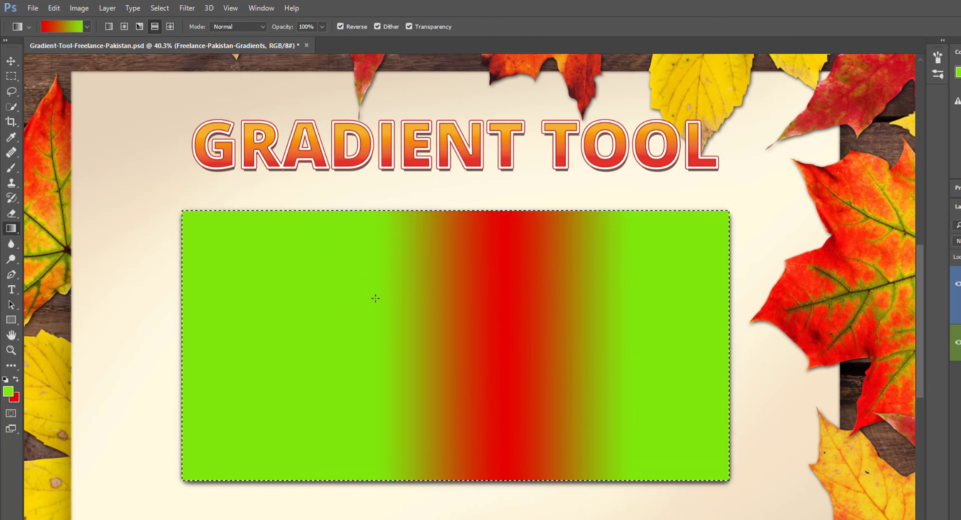
{"action": "key", "text": "ctrl+z"}
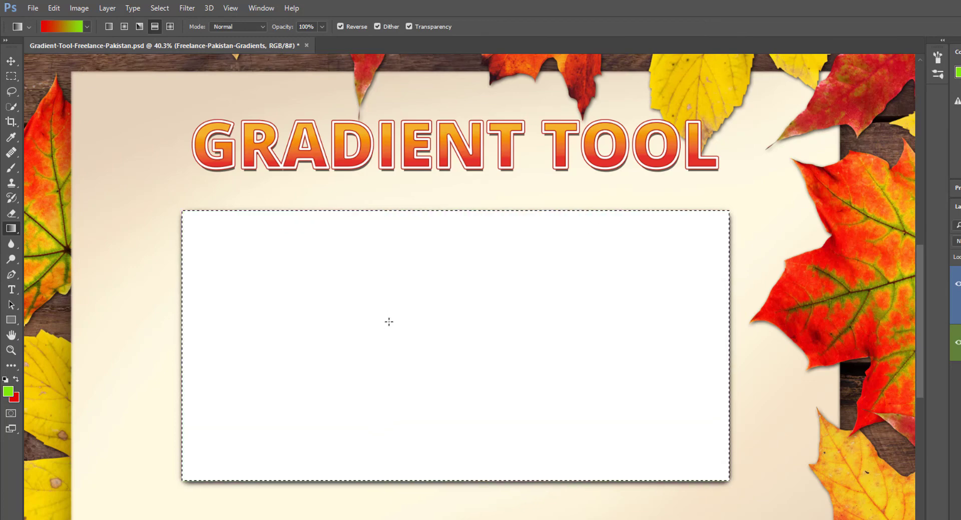
{"action": "left_click_drag", "start_coordinate": [389, 322], "coordinate": [557, 322]}
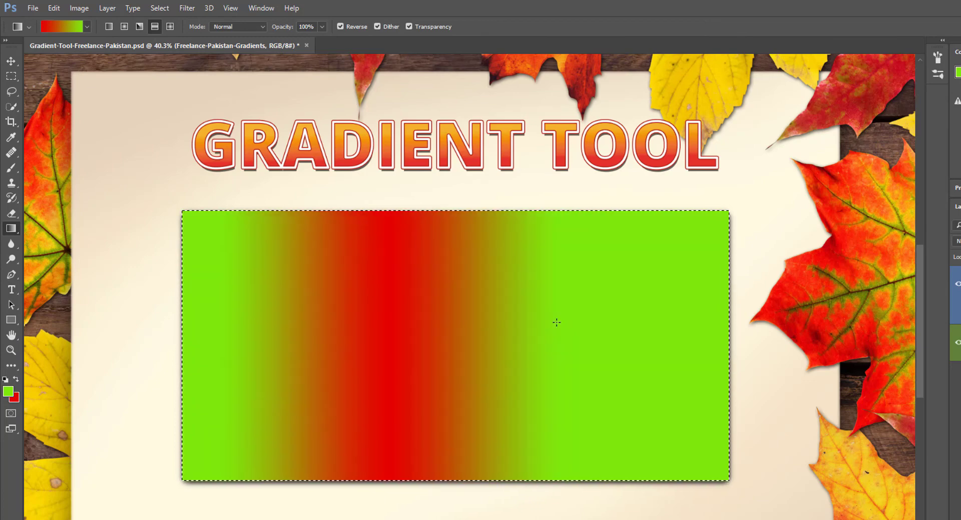
{"action": "key", "text": "ctrl+z"}
{"action": "left_click_drag", "start_coordinate": [451, 257], "coordinate": [443, 369]}
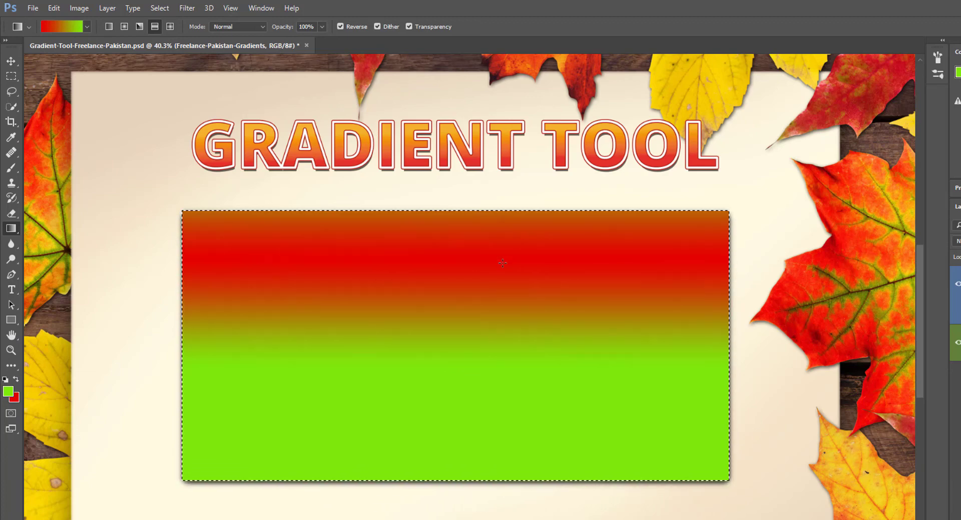
{"action": "key", "text": "ctrl+z"}
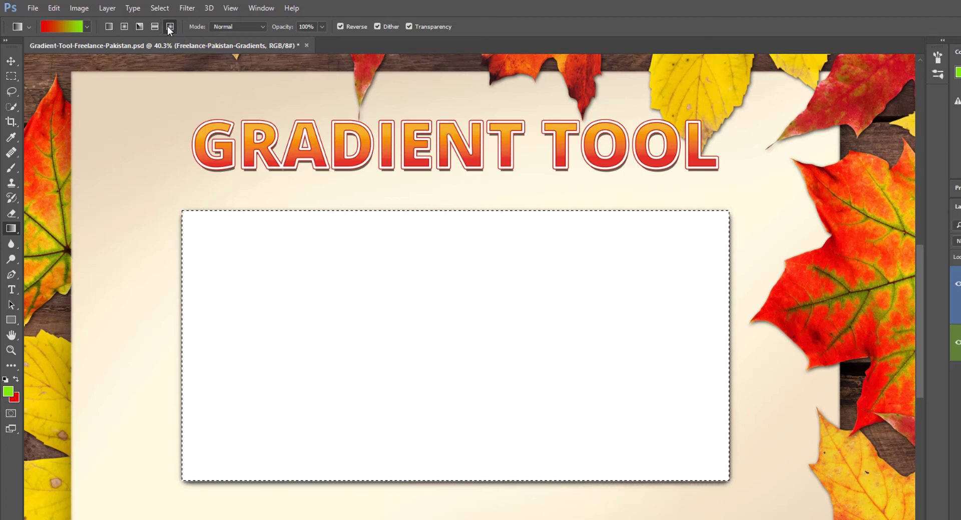
- Switch the gradient type to Diamond, draw a small red-centred diamond gradient in the upper-left part of the rectangle, and undo the fill
{"action": "left_click", "coordinate": [168, 27]}
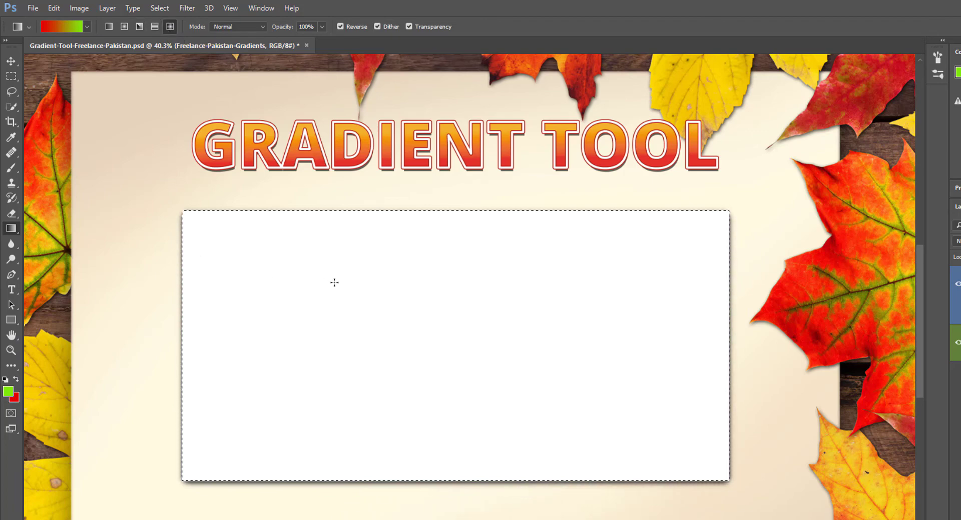
{"action": "left_click_drag", "start_coordinate": [335, 283], "coordinate": [402, 327]}
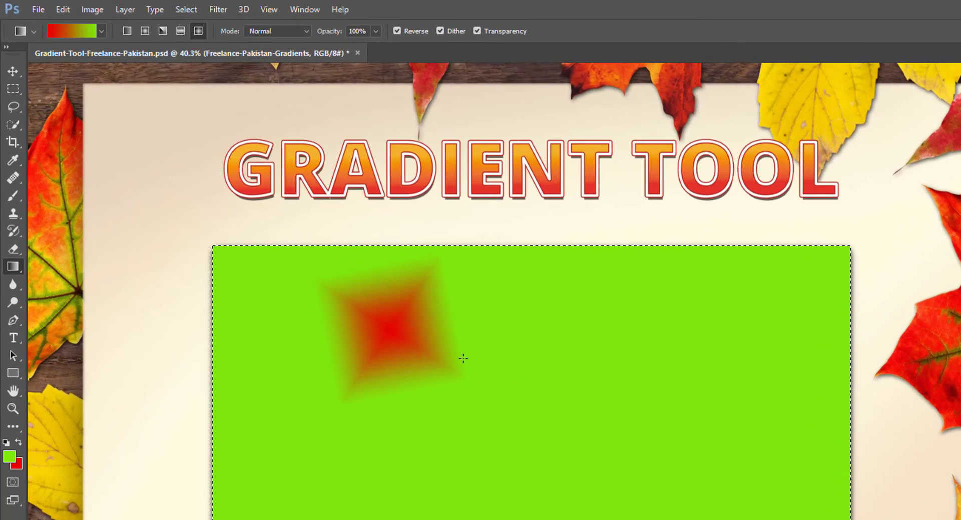
{"action": "key", "text": "ctrl+z"}
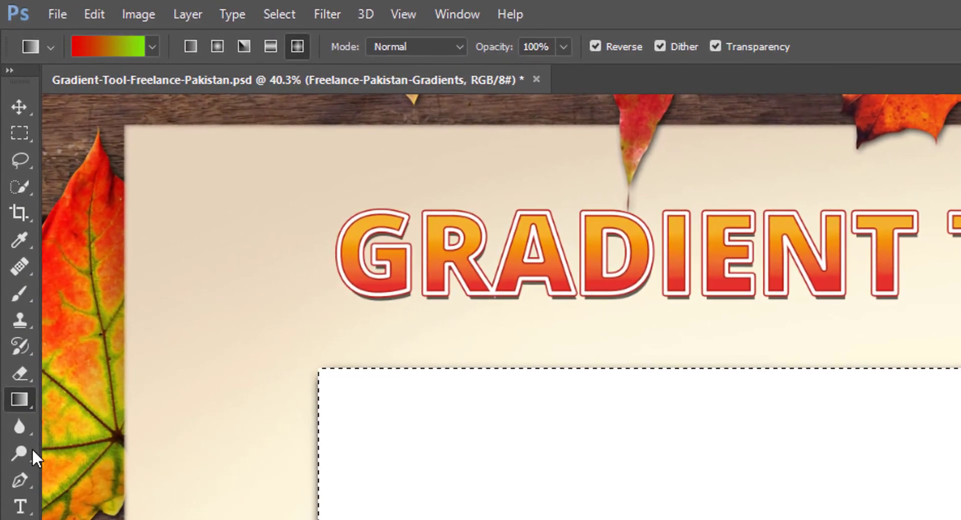
{"action": "left_click", "coordinate": [140, 14]}
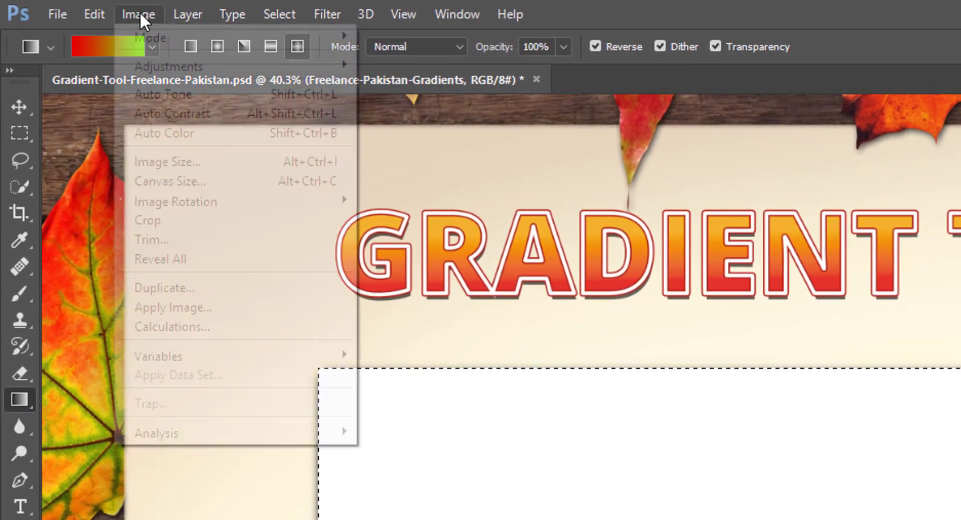
{"action": "mouse_move", "coordinate": [193, 69]}
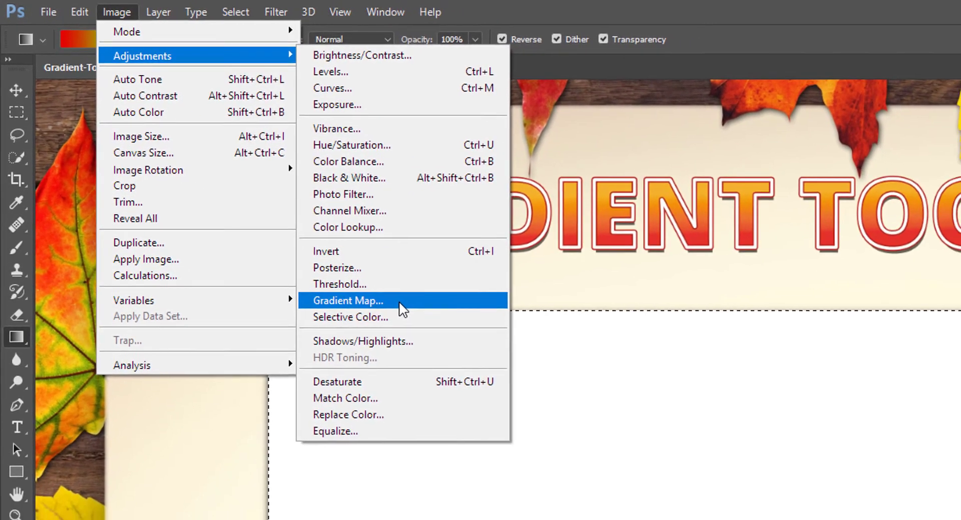
{"action": "left_click", "coordinate": [383, 293]}
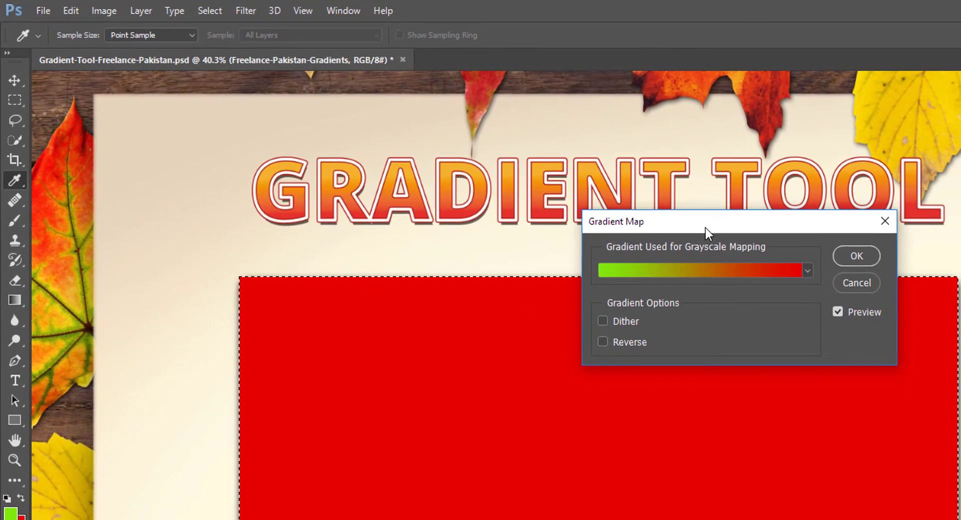
{"action": "left_click_drag", "start_coordinate": [708, 230], "coordinate": [923, 206]}
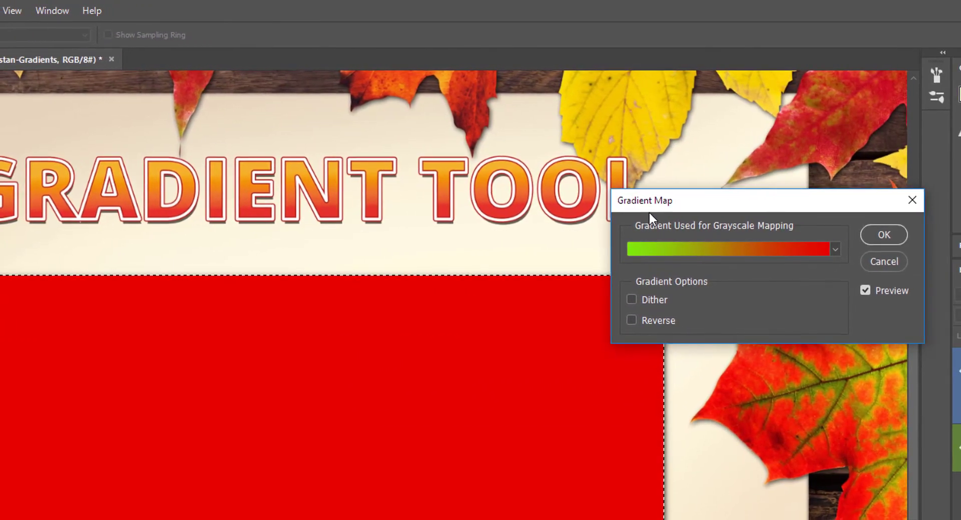
{"action": "left_click", "coordinate": [685, 245]}
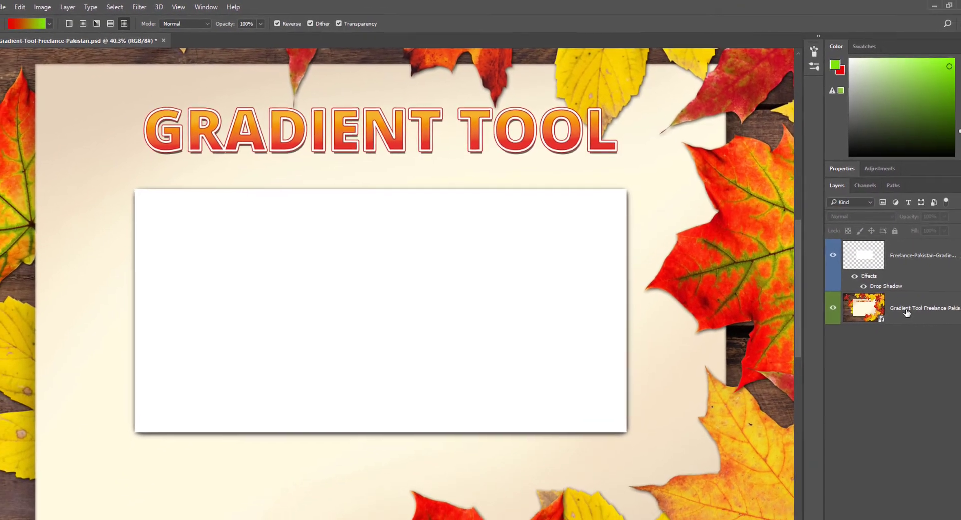
- Apply a green-to-red Foreground to Background Gradient Map to the Gradient-Tool-Freelance-Pakistan background layer, and hide its smart filters
{"action": "left_click", "coordinate": [58, 6]}
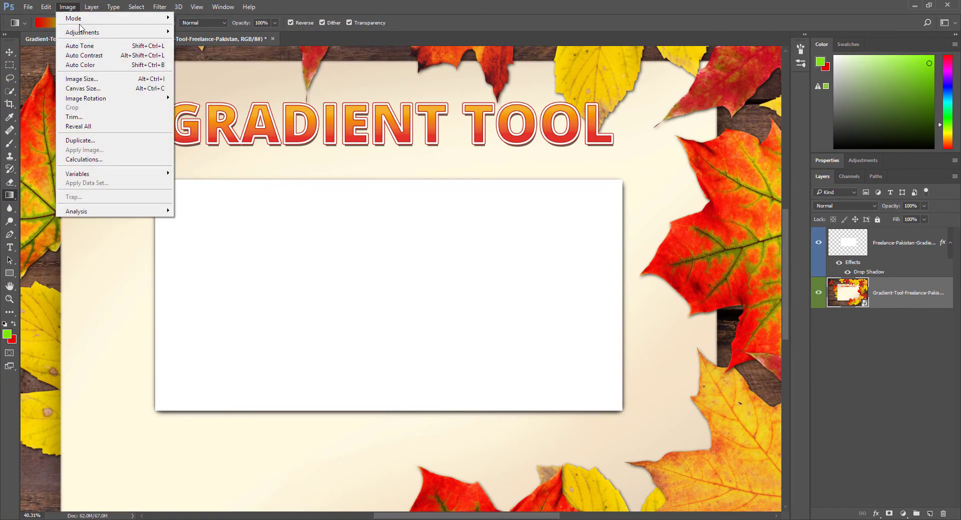
{"action": "mouse_move", "coordinate": [70, 35]}
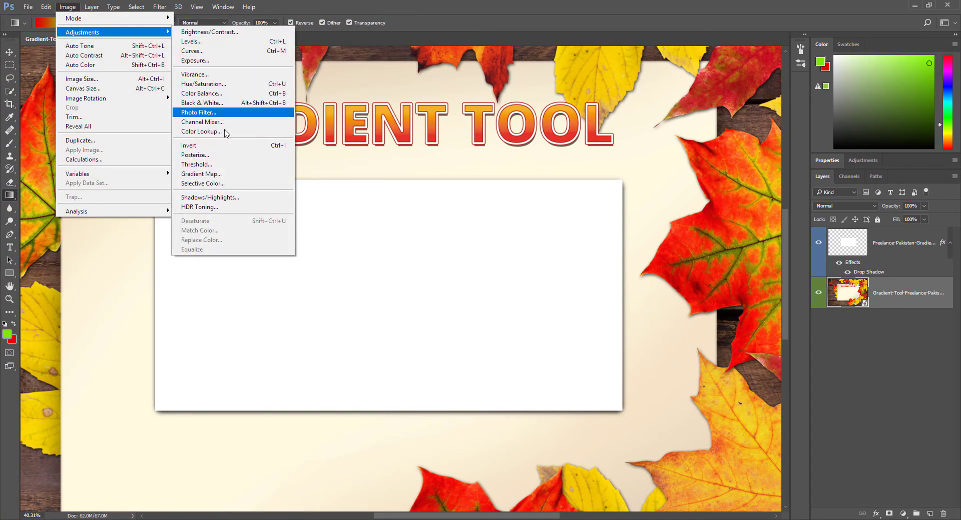
{"action": "left_click", "coordinate": [228, 174]}
{"action": "left_click_drag", "start_coordinate": [459, 146], "coordinate": [399, 213]}
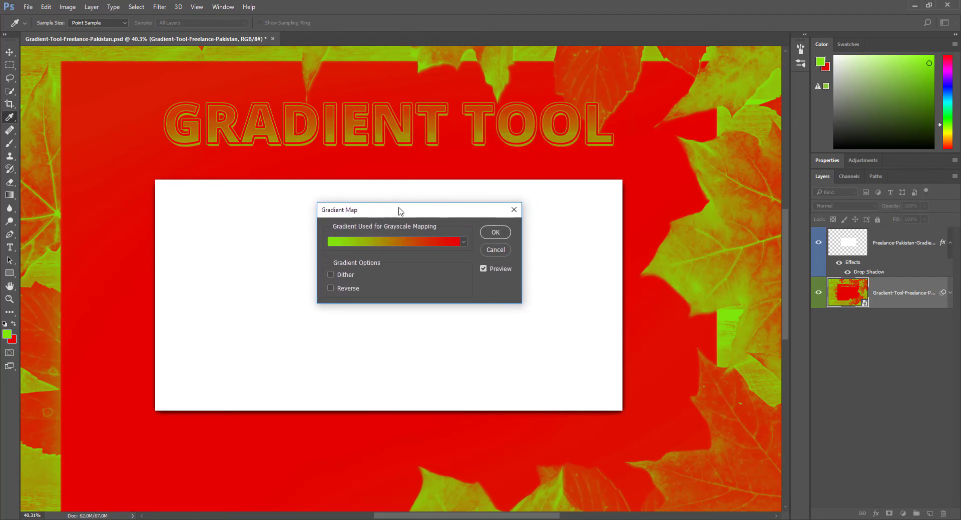
{"action": "left_click", "coordinate": [412, 242]}
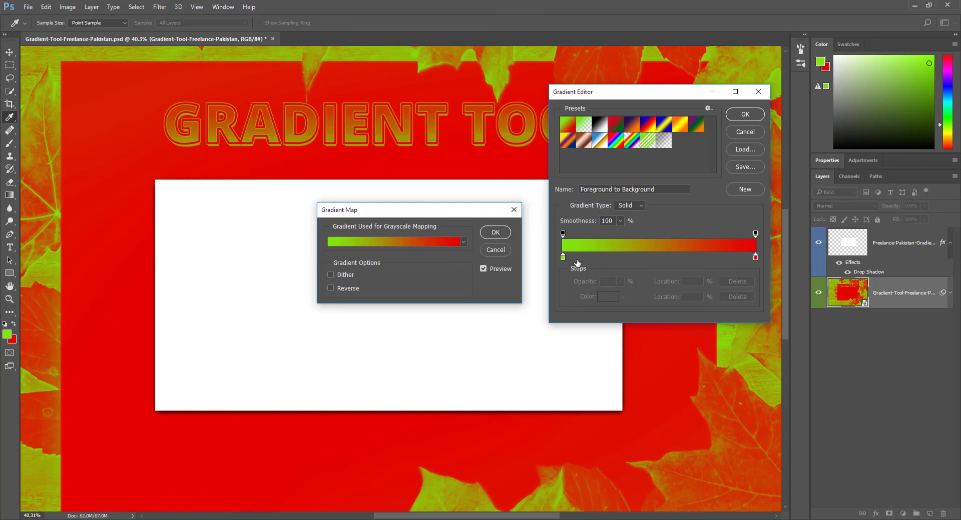
{"action": "left_click_drag", "start_coordinate": [706, 92], "coordinate": [706, 103]}
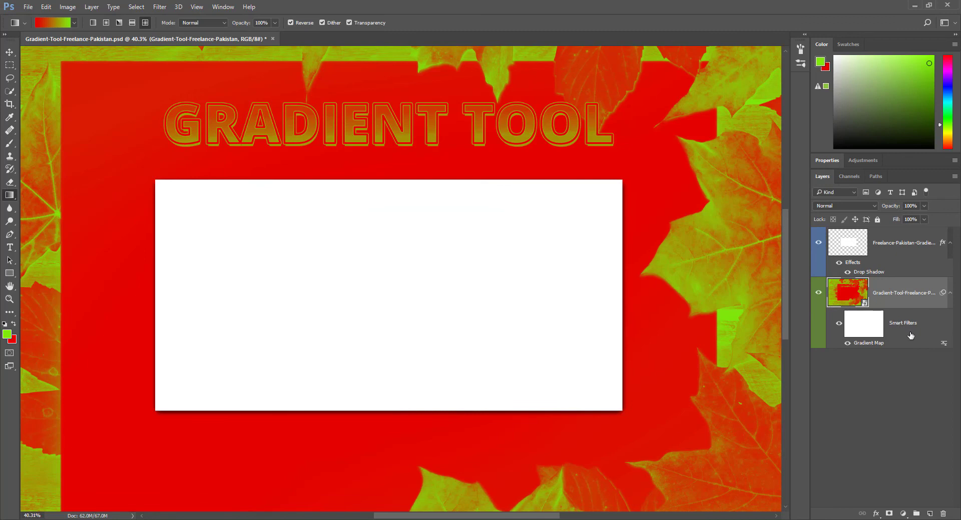
{"action": "left_click", "coordinate": [839, 325]}
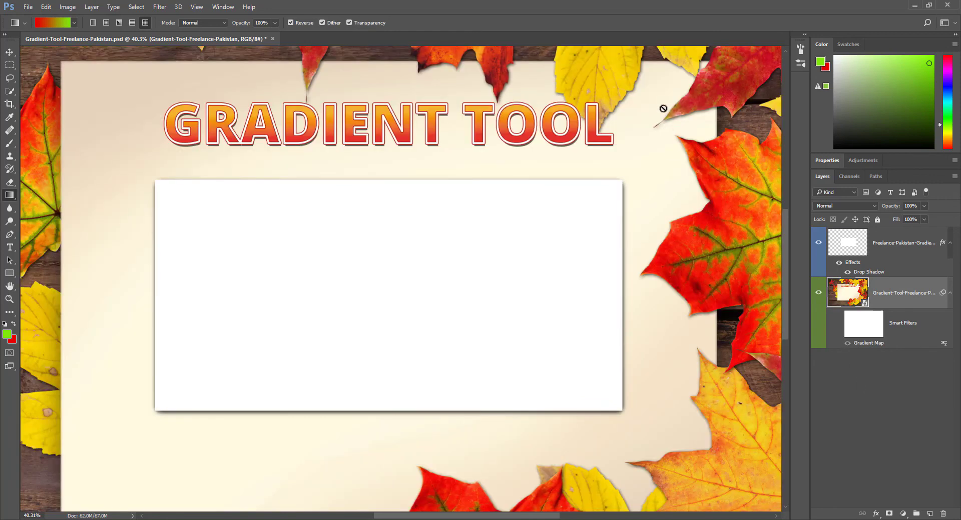